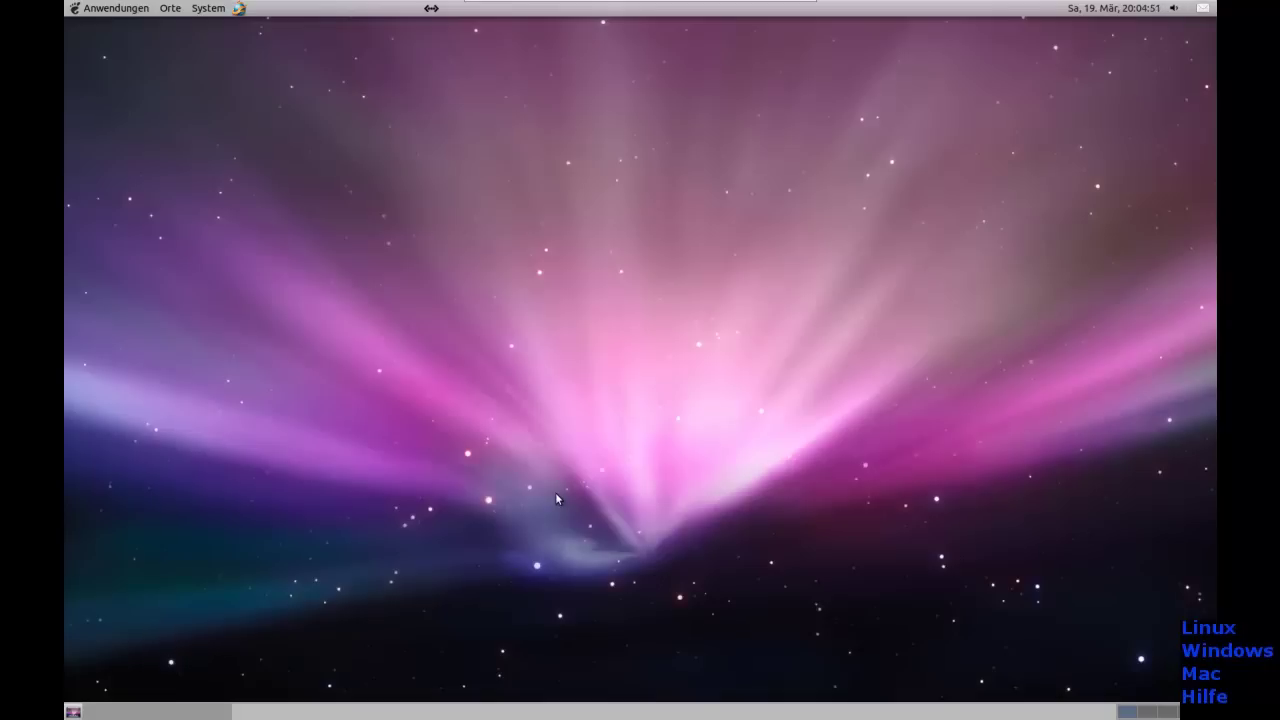
Open the Ubuntu Software-Center and search for docky
{"action": "left_click", "coordinate": [80, 10]}
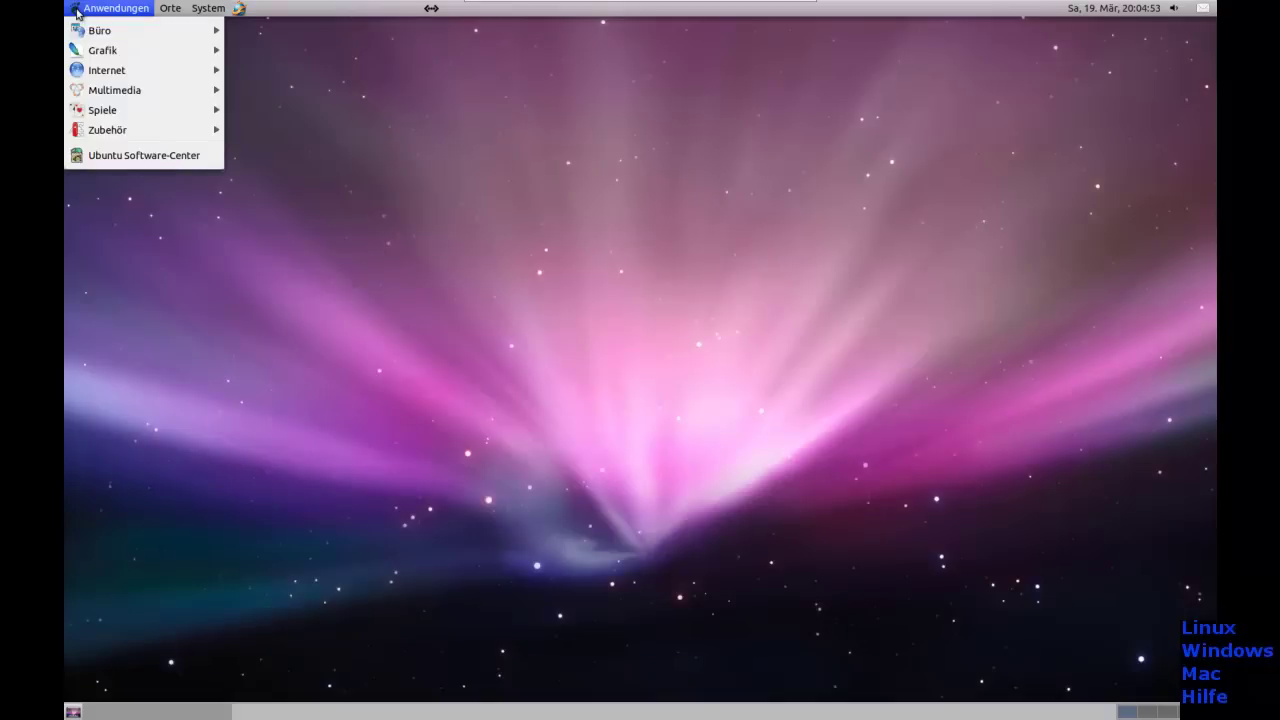
{"action": "left_click", "coordinate": [126, 158]}
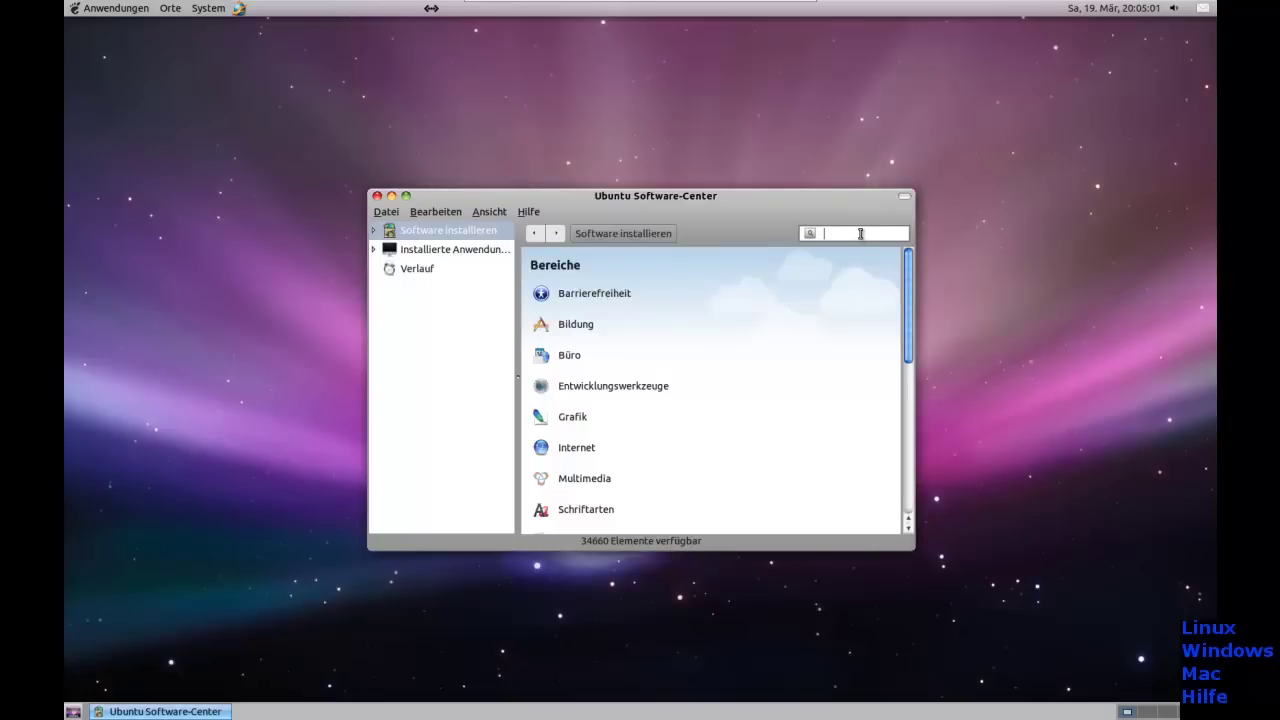
{"action": "type", "text": "cky"}
{"action": "left_click", "coordinate": [636, 266]}
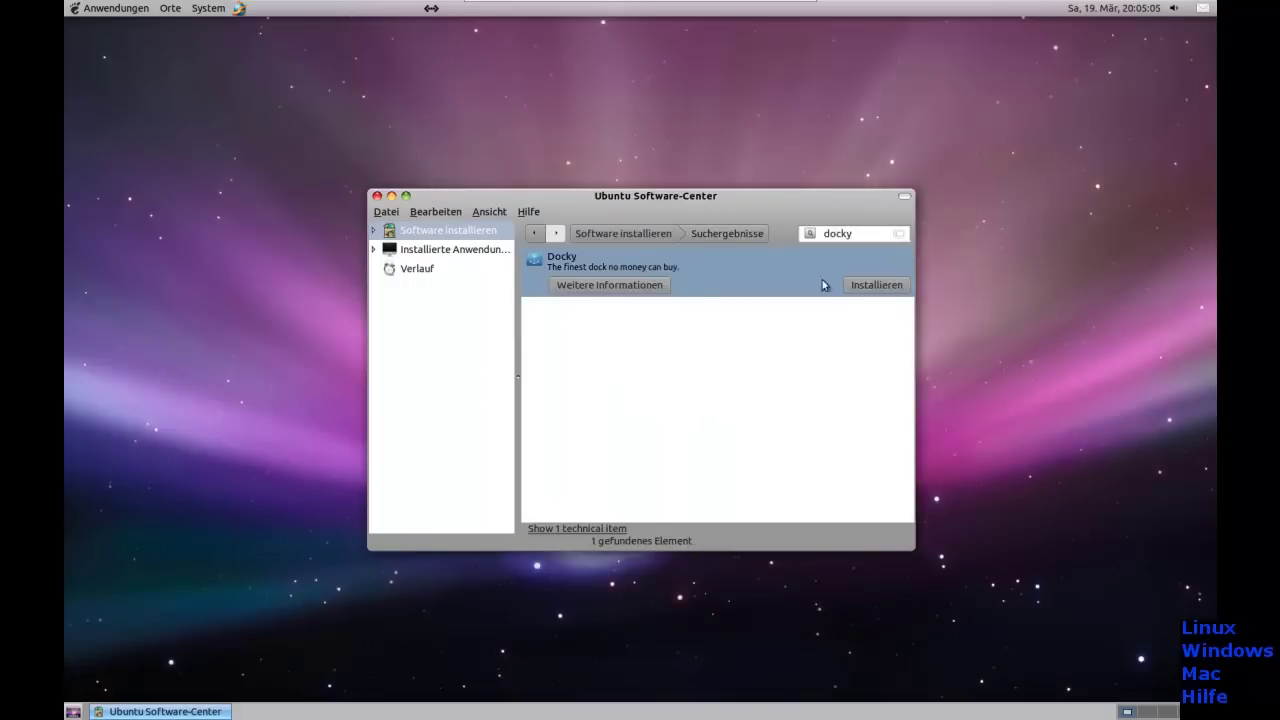
Install Docky and authorize the installation with the account password
{"action": "left_click", "coordinate": [855, 285]}
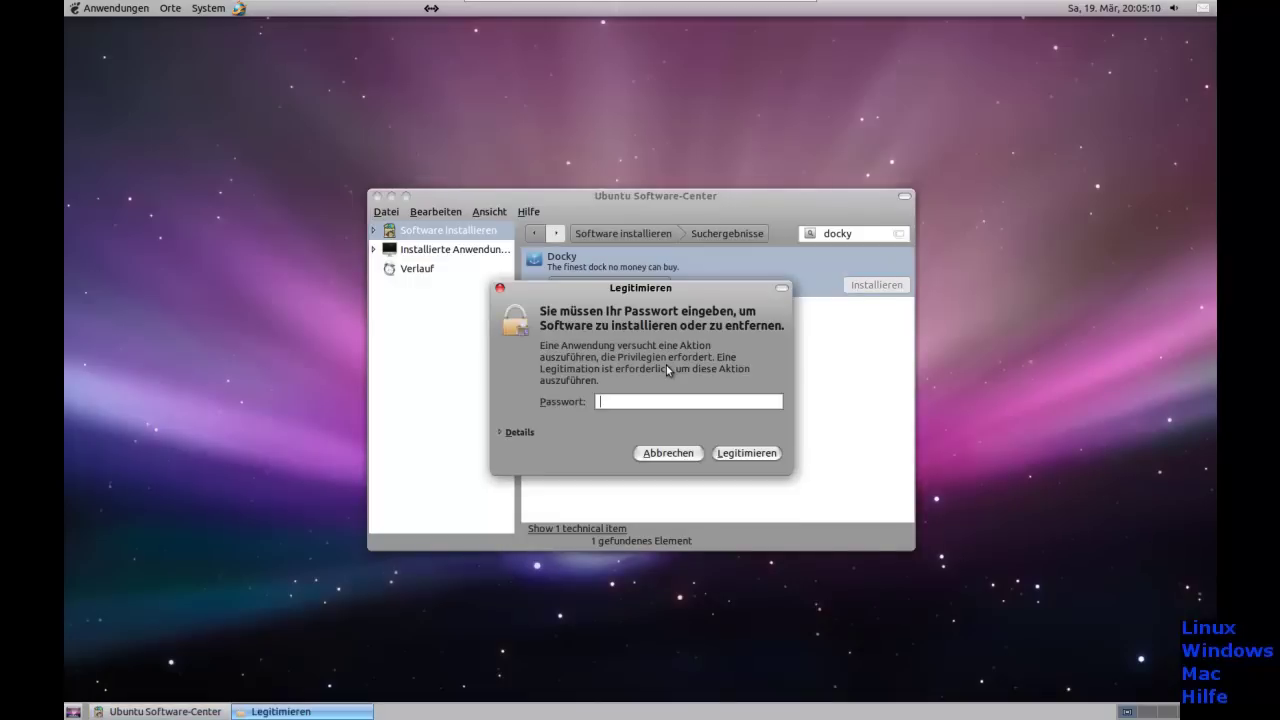
{"action": "type", "text": "••••••"}
{"action": "key", "text": "Return"}
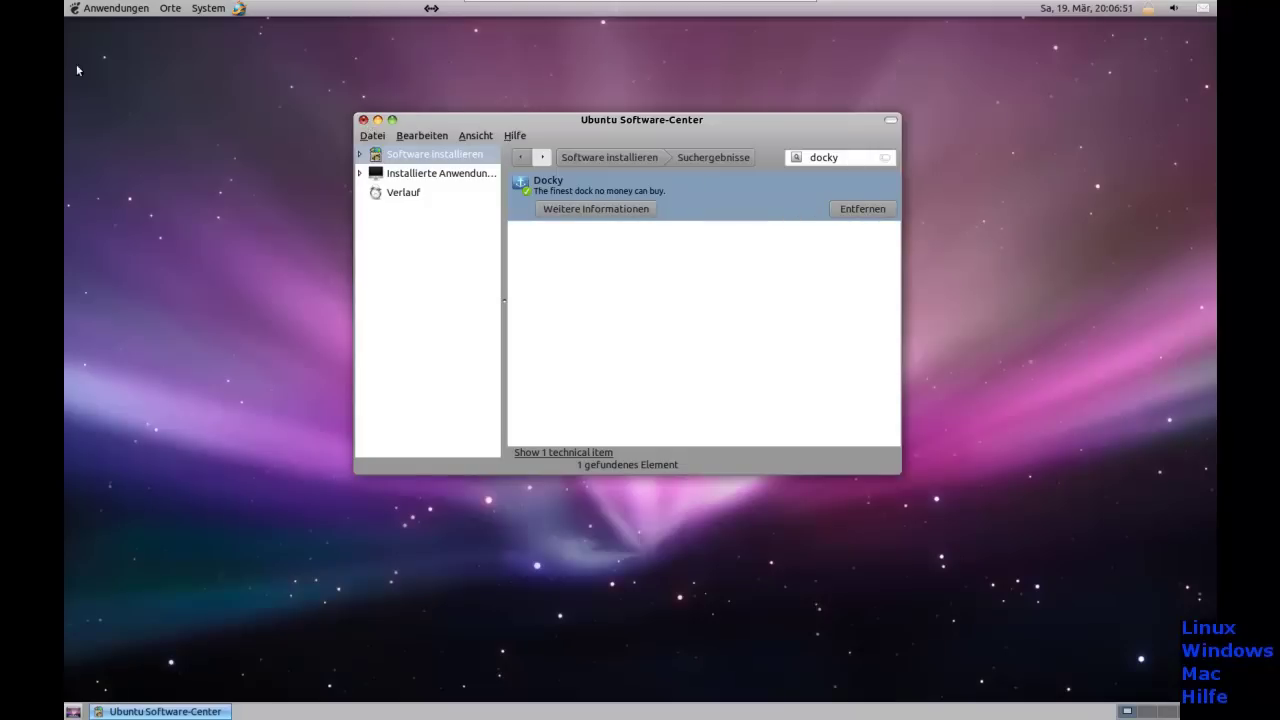
Launch Docky from the Zubehör application category
{"action": "left_click", "coordinate": [90, 9]}
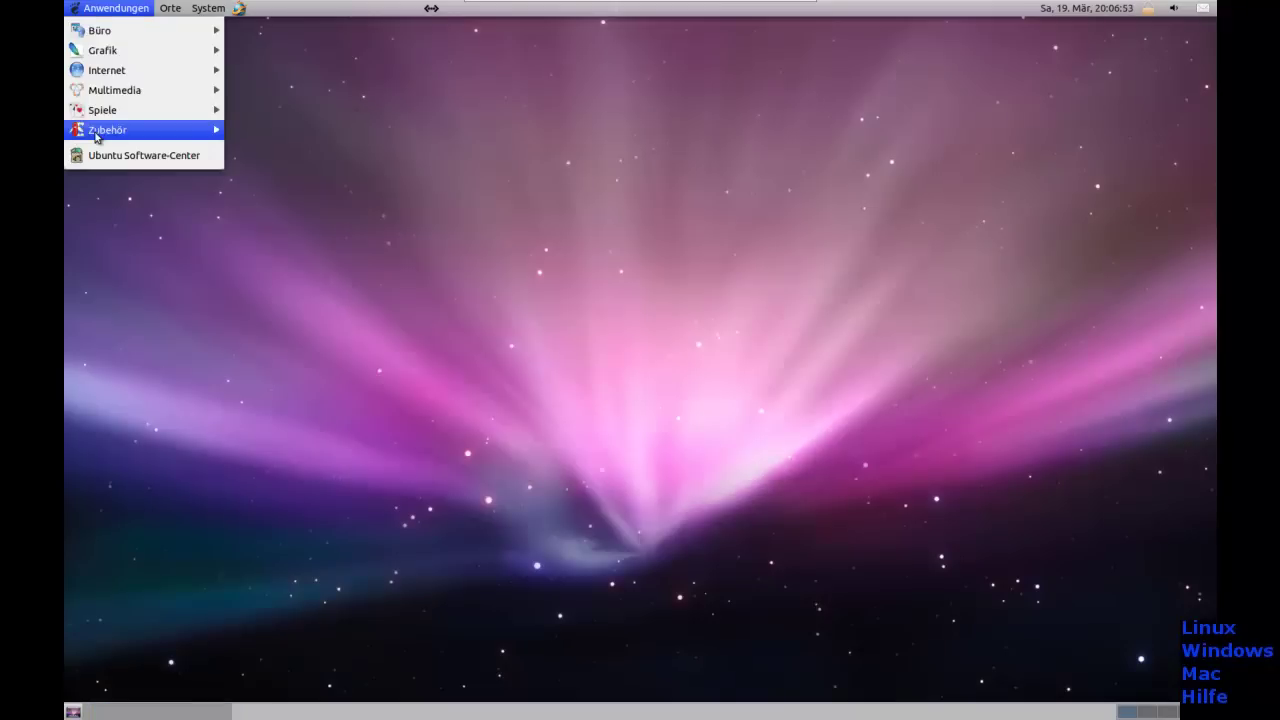
{"action": "mouse_move", "coordinate": [97, 137]}
{"action": "left_click", "coordinate": [310, 152]}
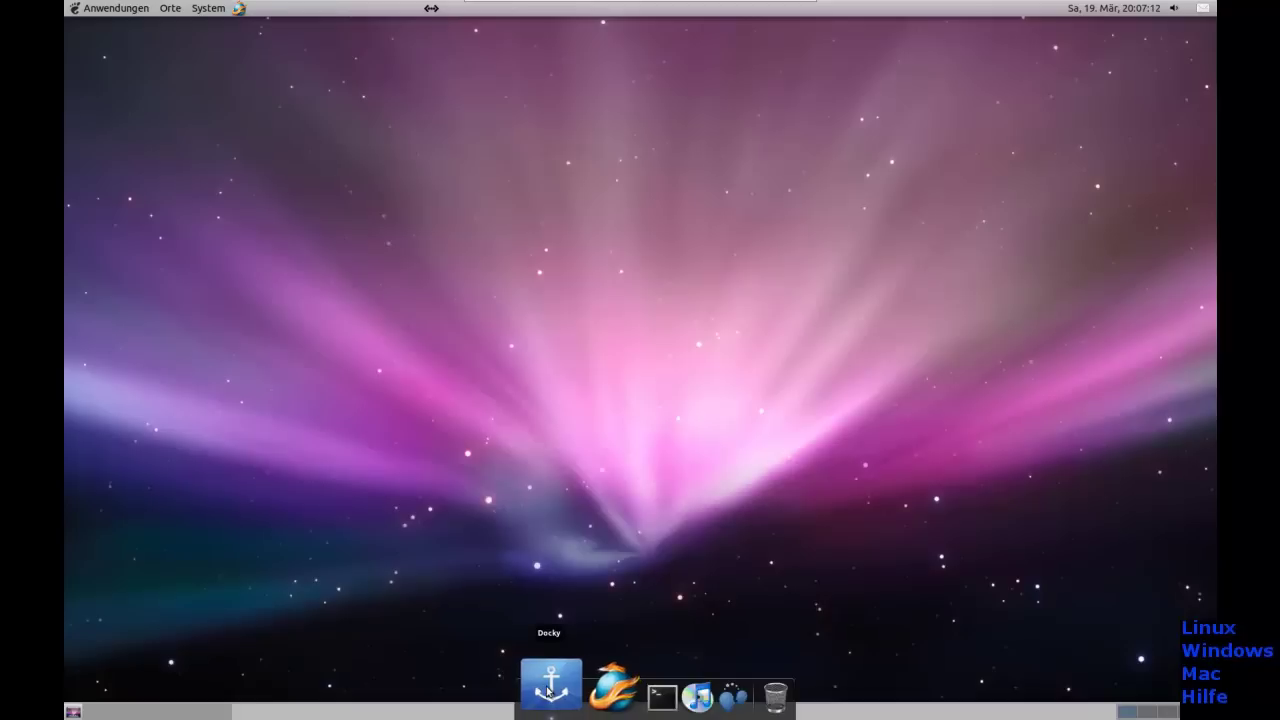
Open the Docky settings, enable 3D-Hintergrund for the dock, and briefly try Panel-Modus before switching it off again
{"action": "right_click", "coordinate": [548, 692]}
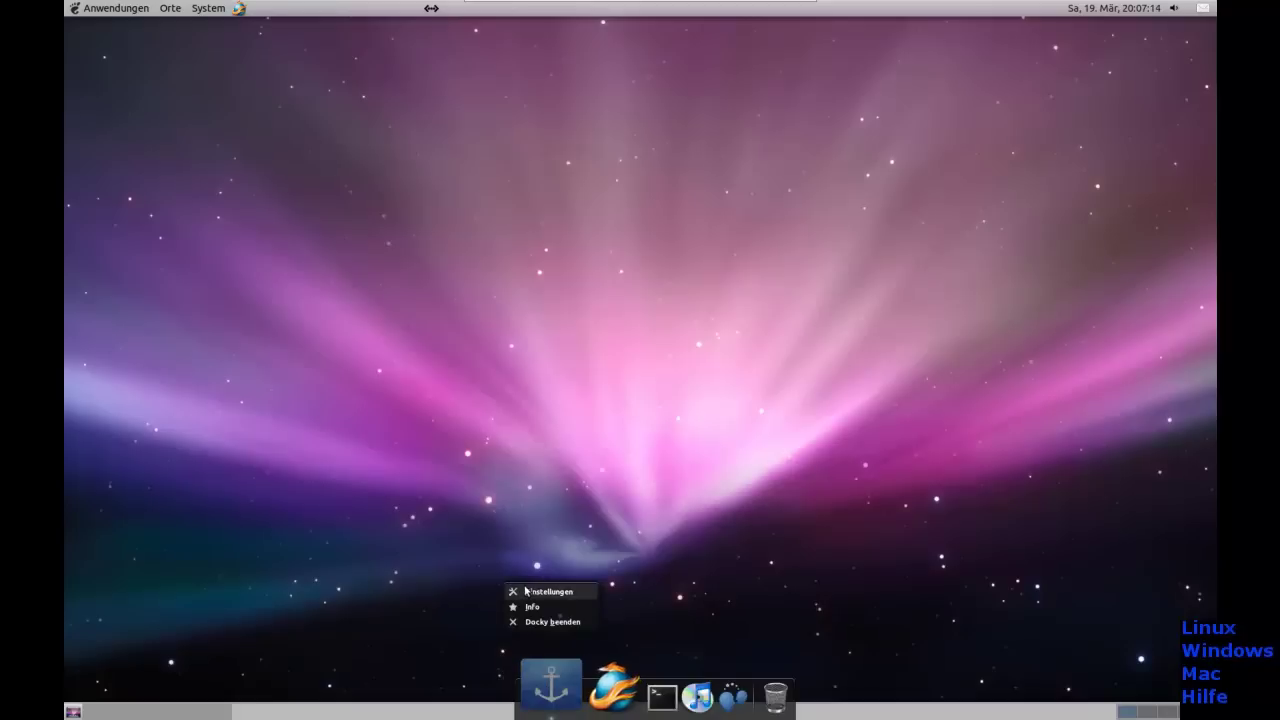
{"action": "left_click", "coordinate": [547, 595]}
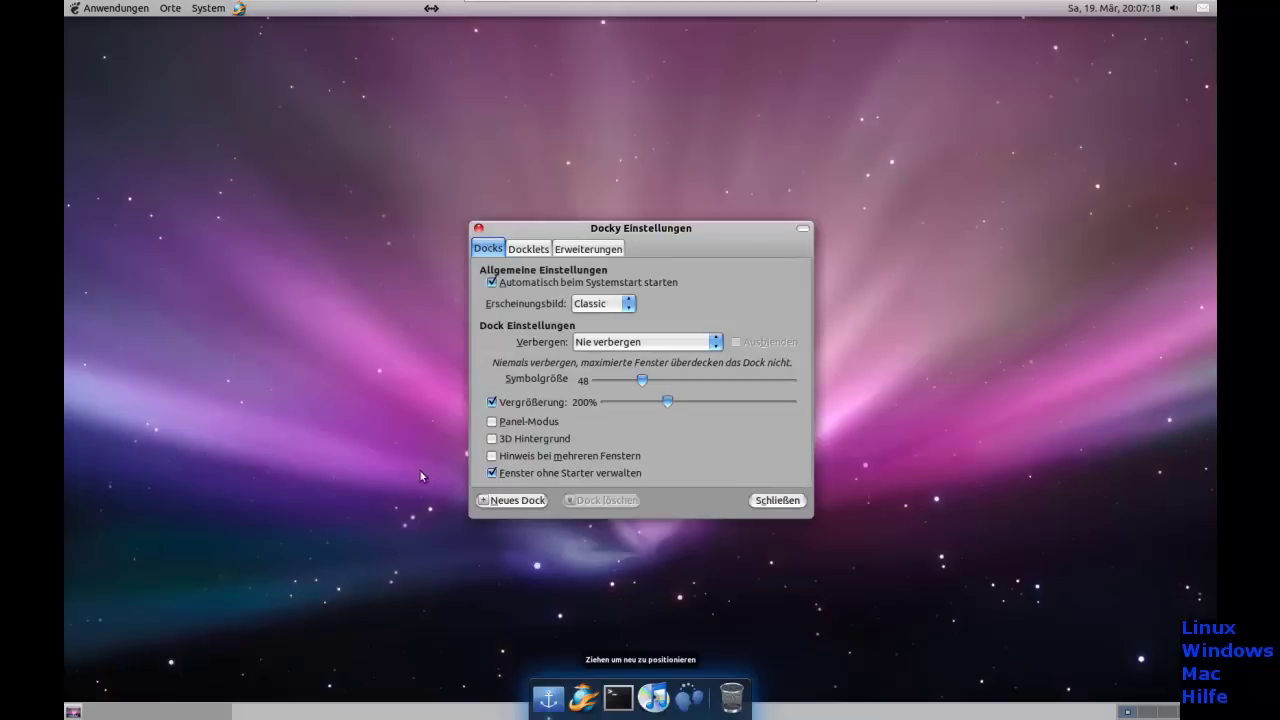
{"action": "left_click", "coordinate": [513, 440]}
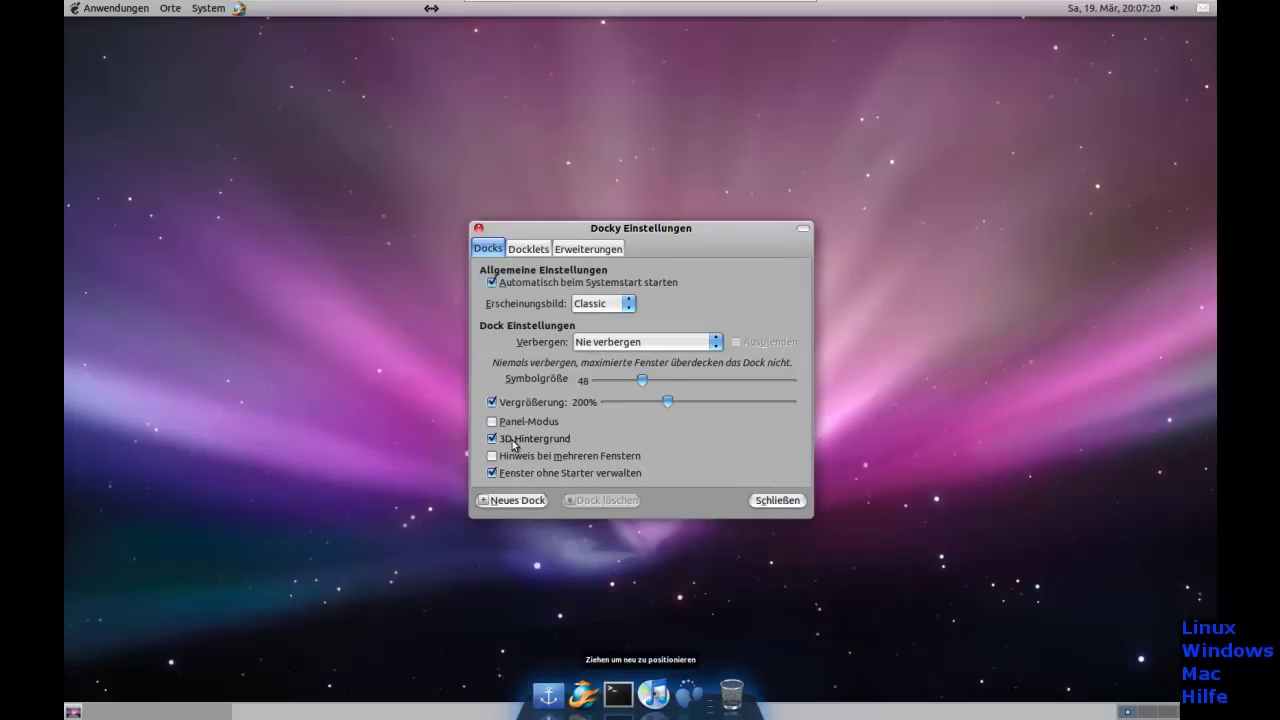
{"action": "left_click", "coordinate": [508, 424]}
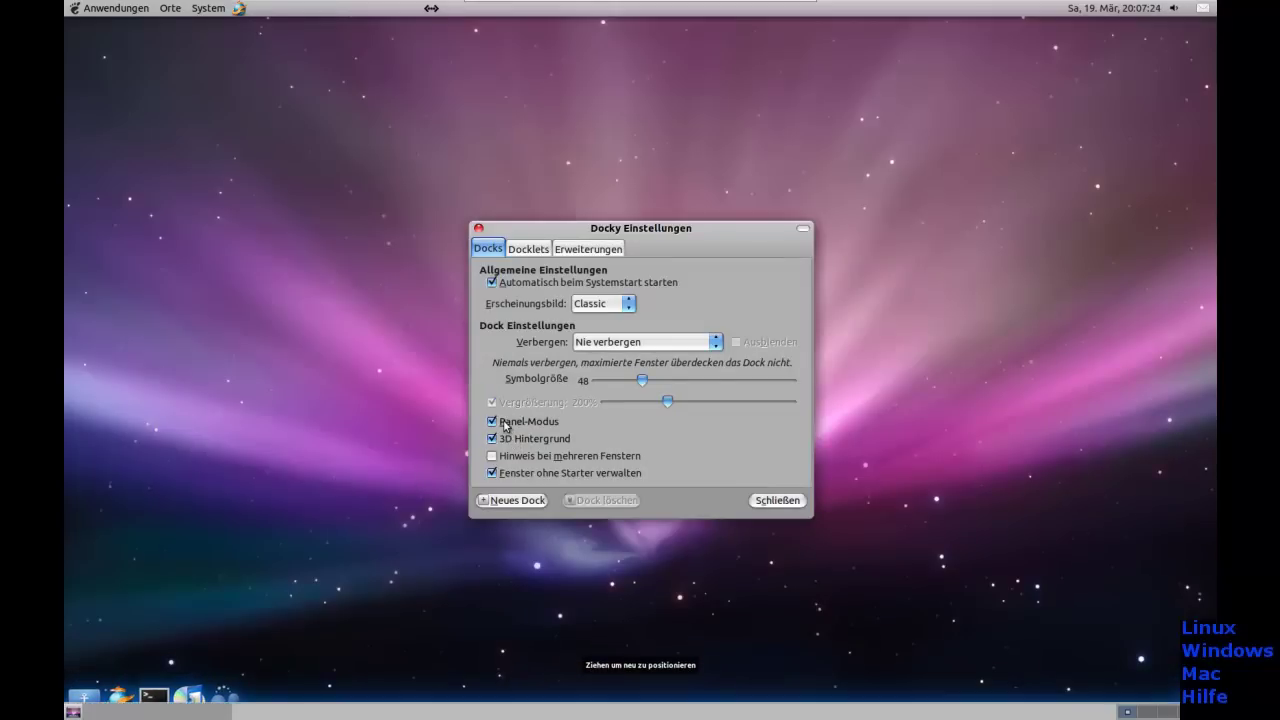
{"action": "left_click", "coordinate": [506, 426]}
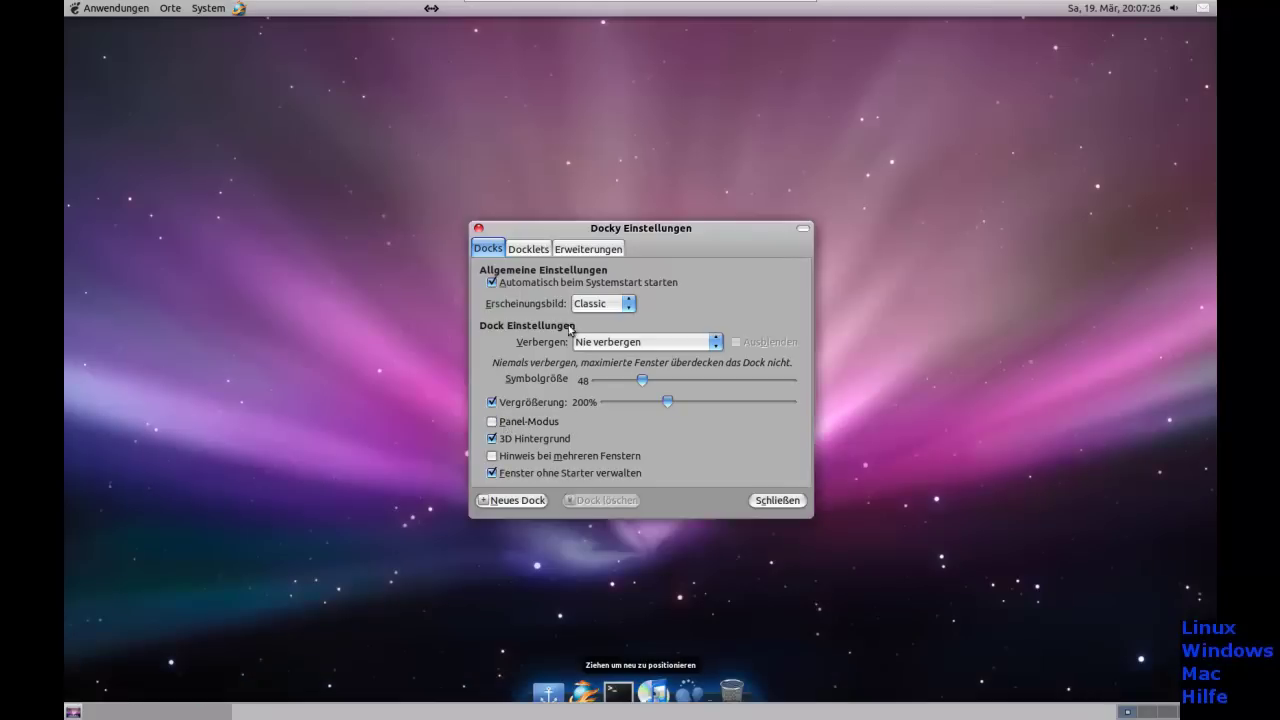
Look through the available docklets and extensions in the Docky settings
{"action": "left_click_drag", "start_coordinate": [563, 233], "coordinate": [538, 171]}
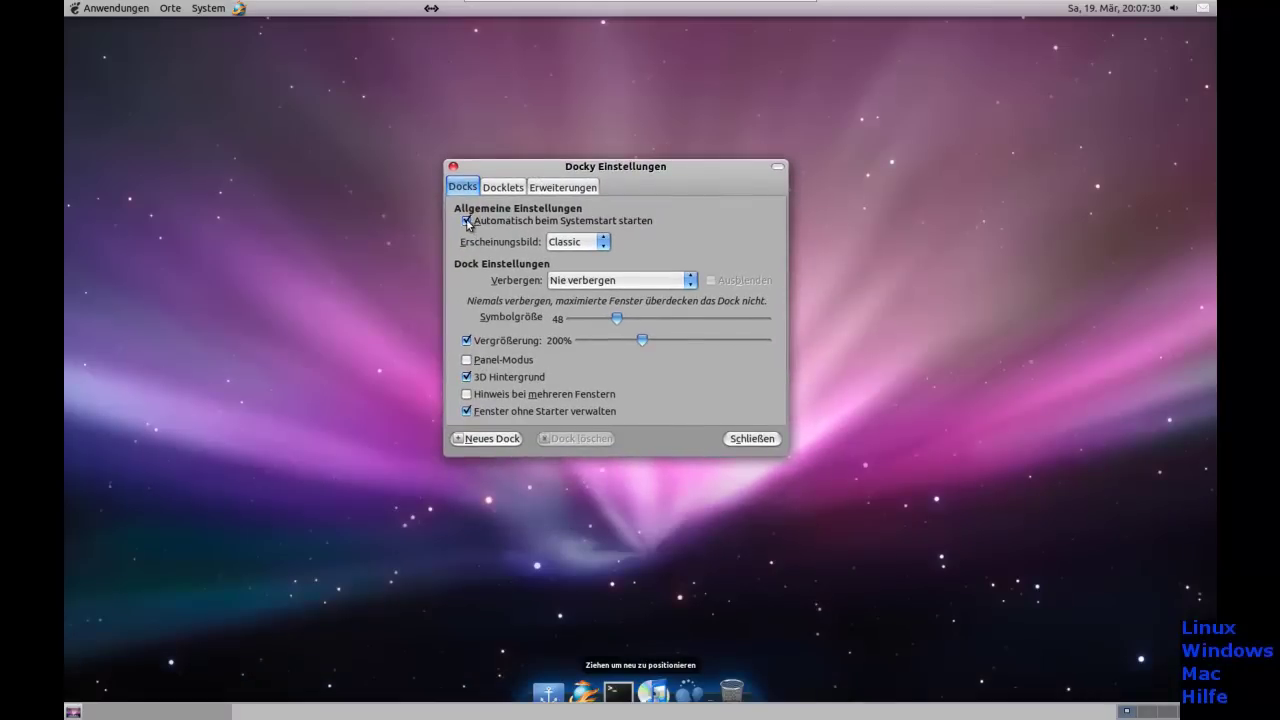
{"action": "left_click", "coordinate": [466, 221]}
{"action": "left_click", "coordinate": [503, 189]}
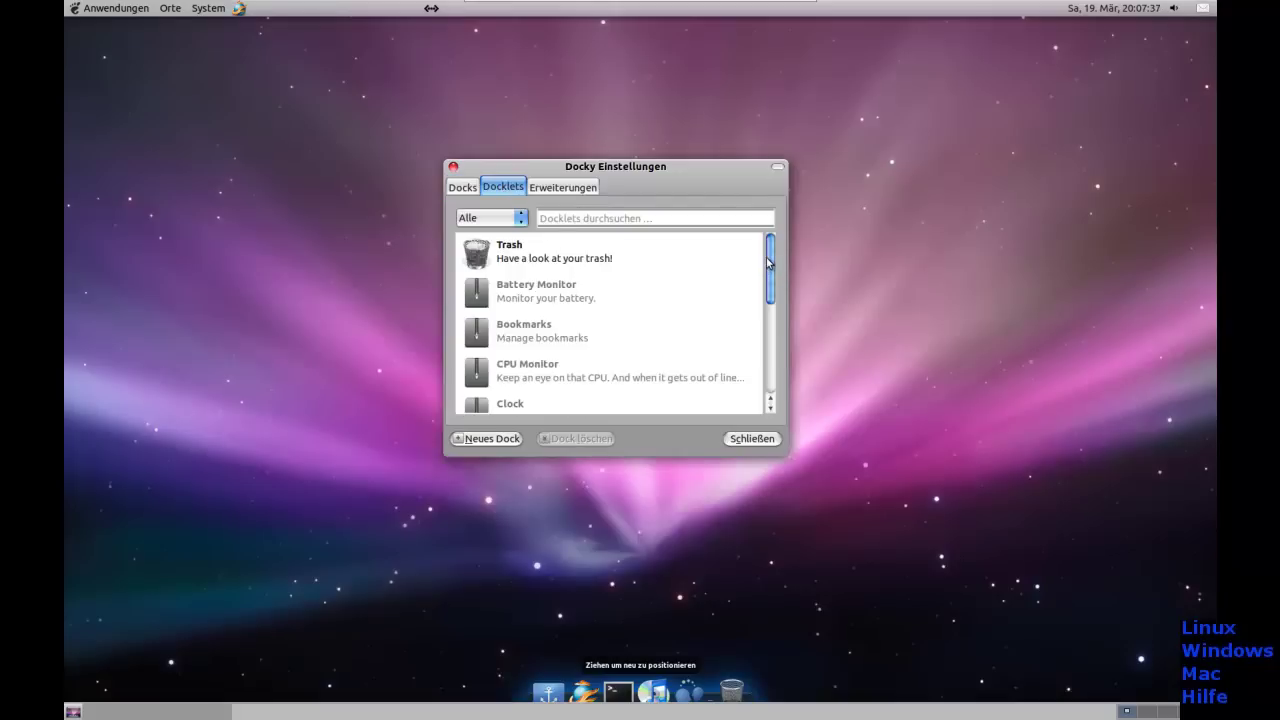
{"action": "scroll", "coordinate": [766, 270], "scroll_direction": "down", "scroll_amount": 5}
{"action": "scroll", "coordinate": [766, 330], "scroll_direction": "up", "scroll_amount": 5}
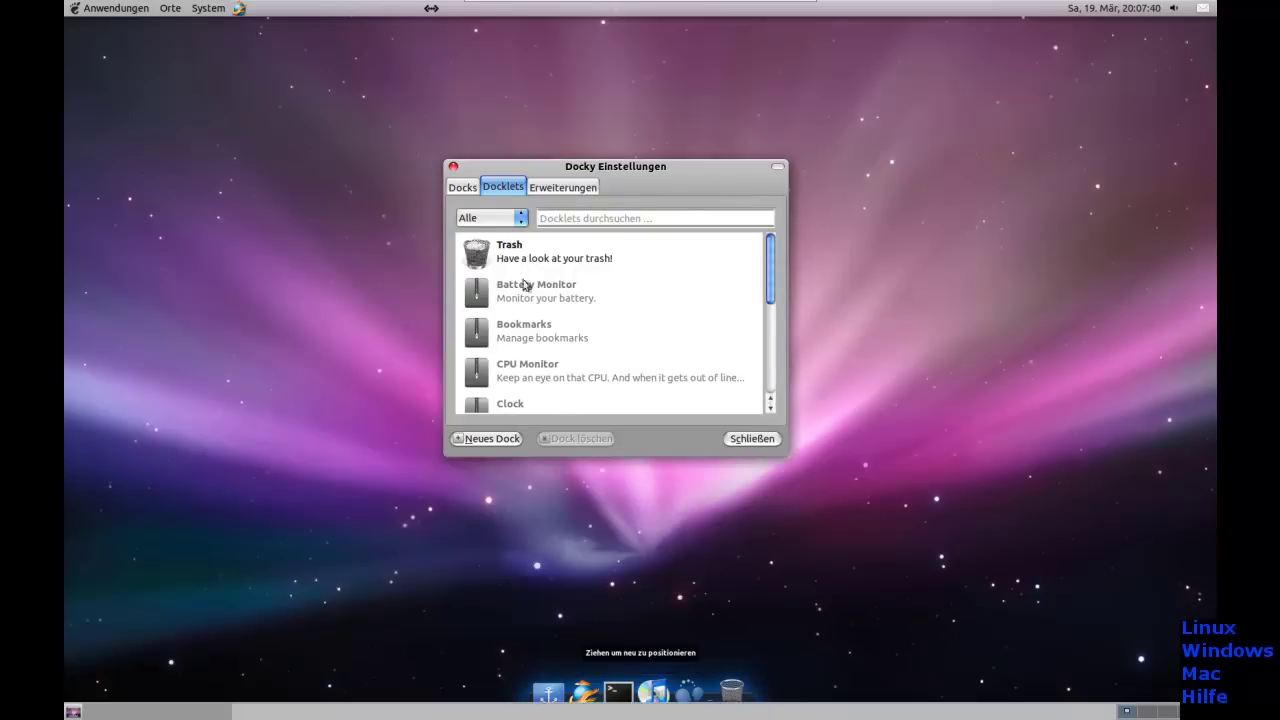
{"action": "left_click", "coordinate": [545, 186]}
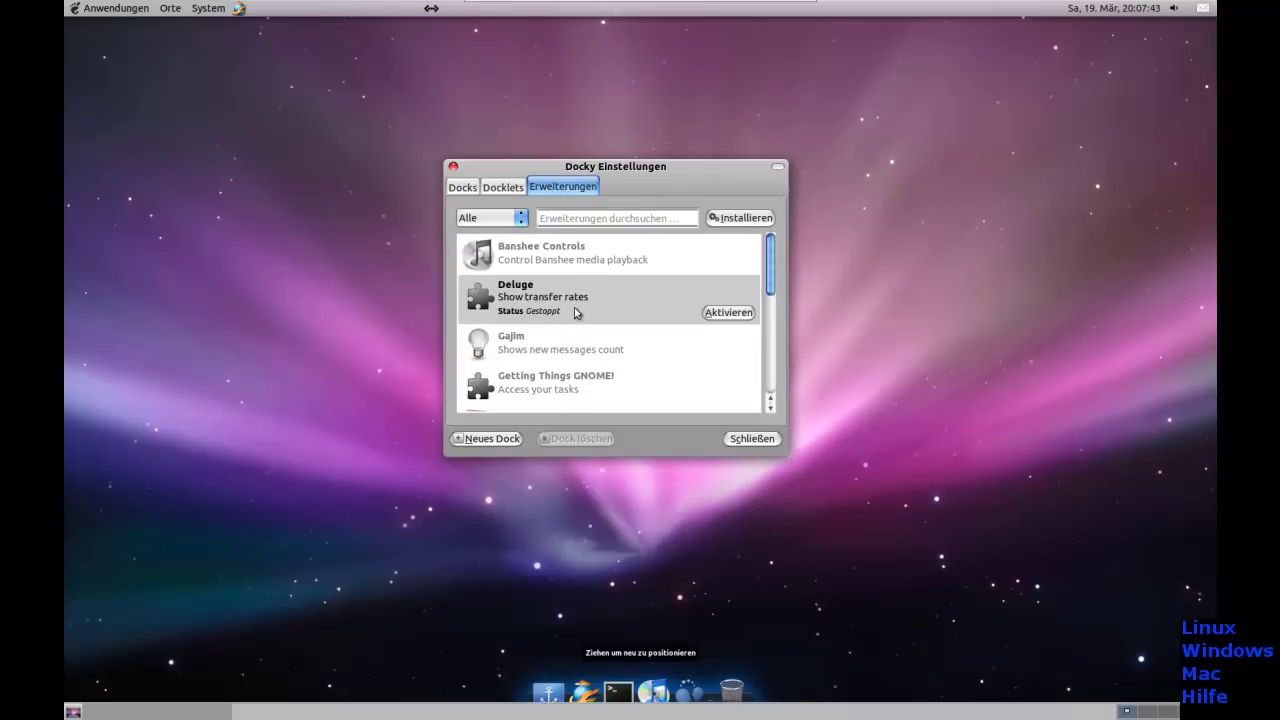
{"action": "scroll", "coordinate": [586, 350], "scroll_direction": "down", "scroll_amount": 10}
{"action": "scroll", "coordinate": [588, 349], "scroll_direction": "up", "scroll_amount": 5}
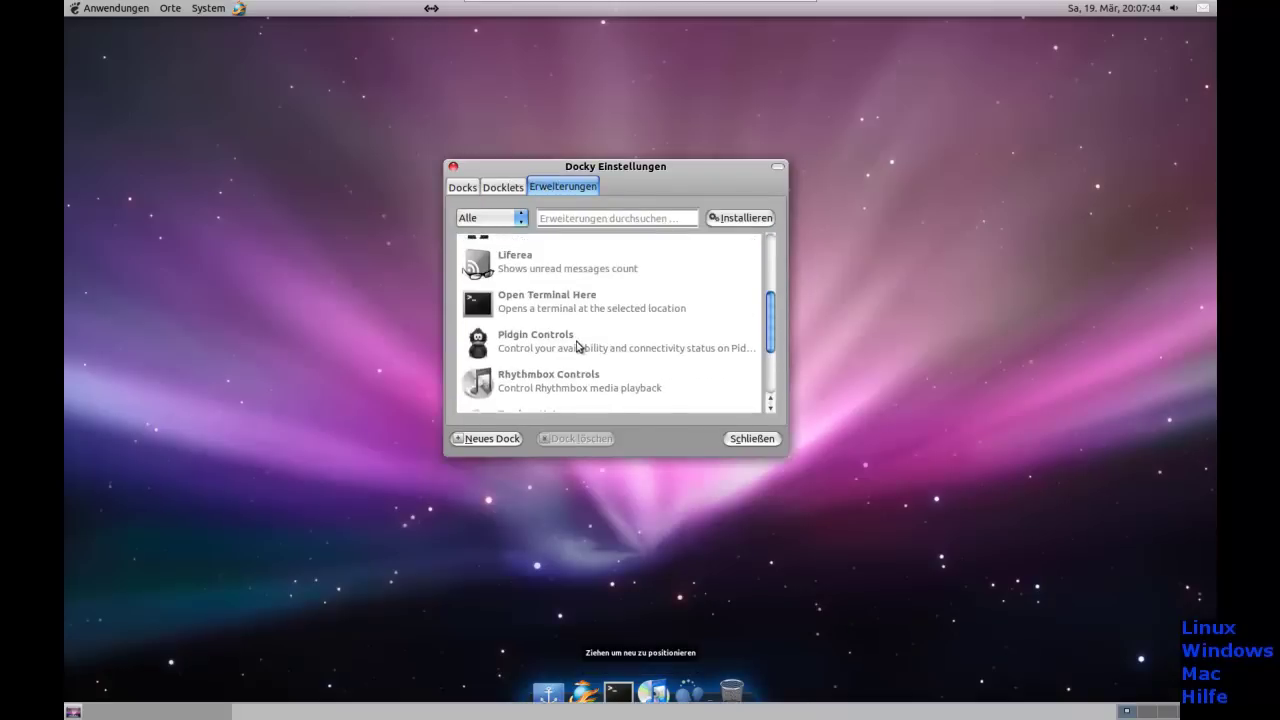
{"action": "scroll", "coordinate": [560, 340], "scroll_direction": "down", "scroll_amount": 3}
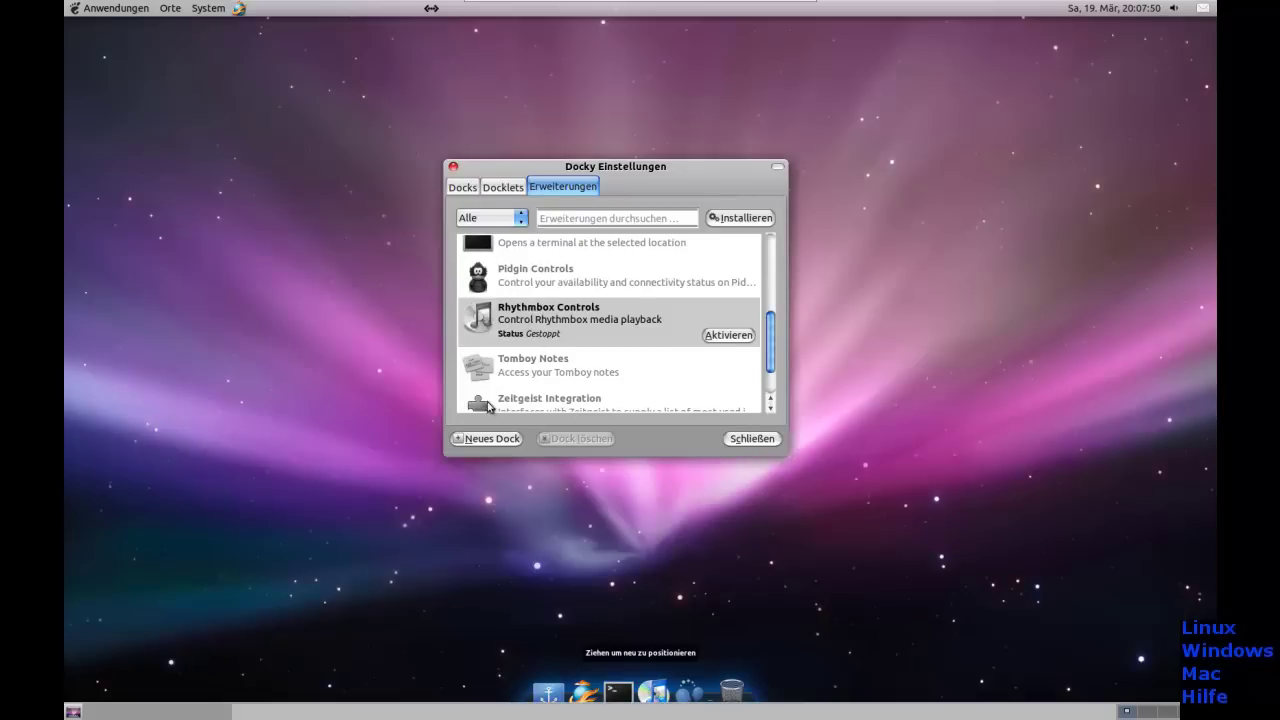
Try the Air, Glass and Smoke themes as the dock's appearance
{"action": "left_click", "coordinate": [463, 193]}
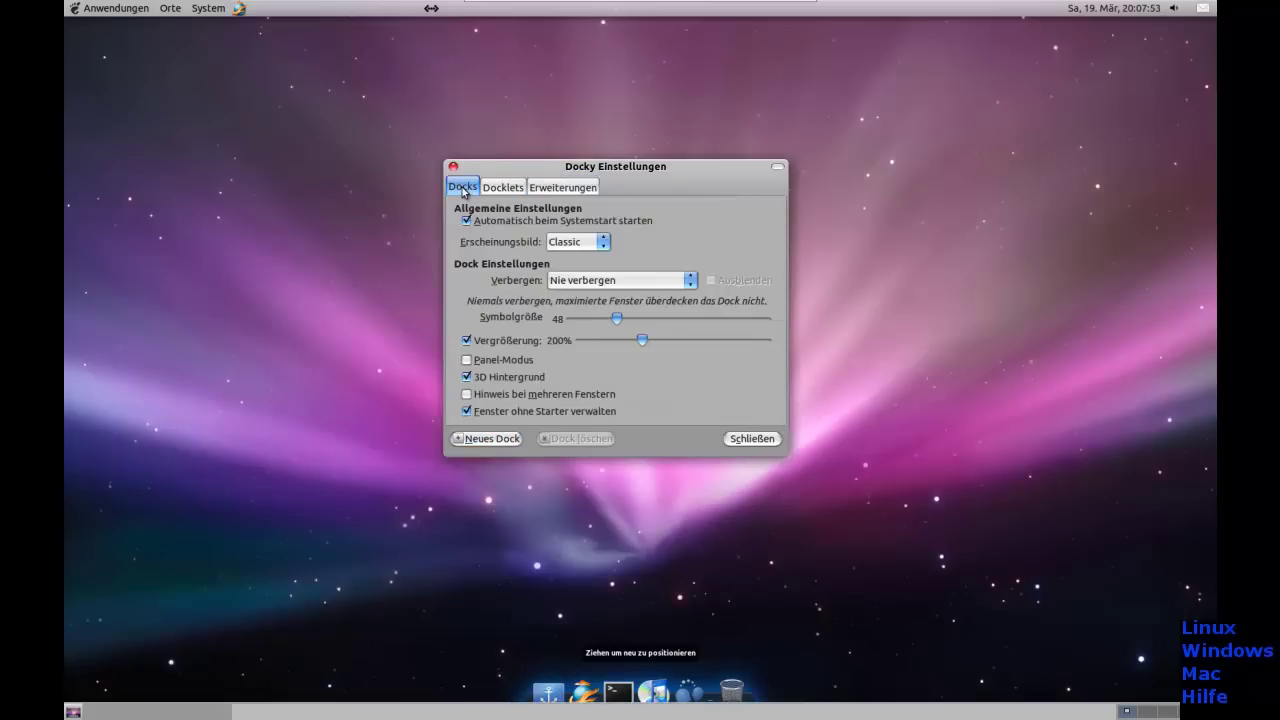
{"action": "left_click", "coordinate": [585, 247]}
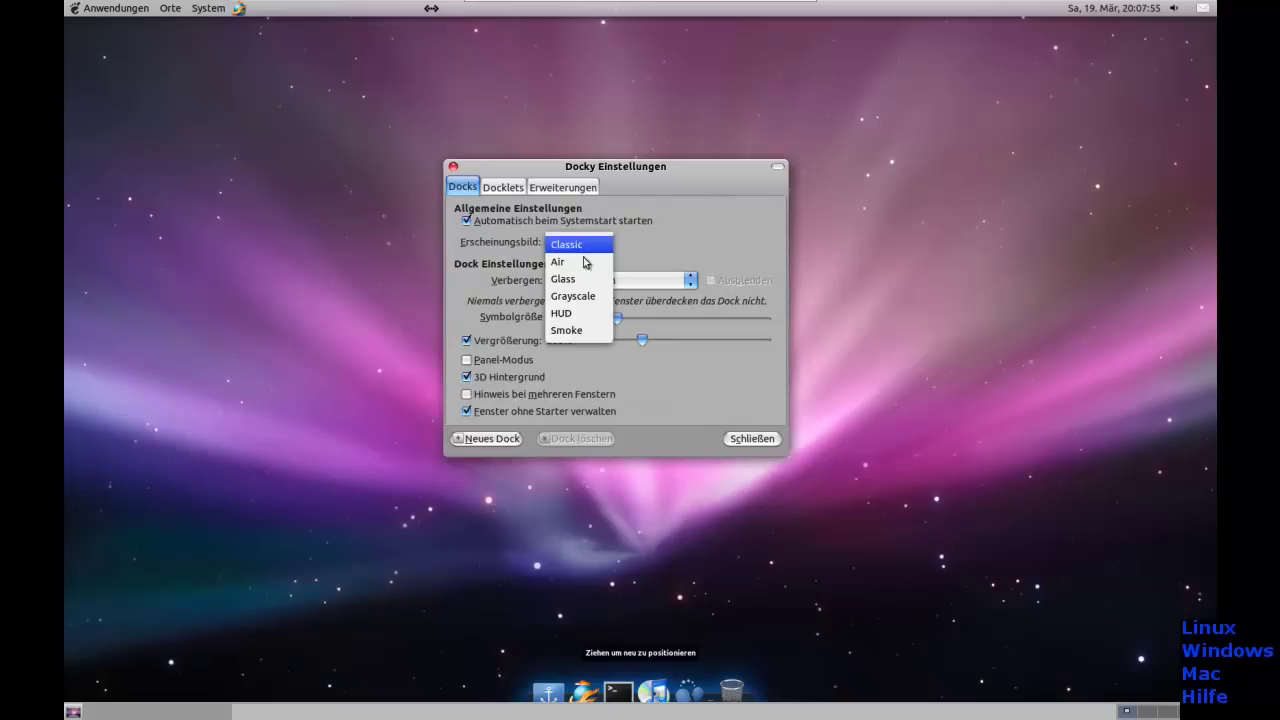
{"action": "left_click", "coordinate": [585, 260]}
{"action": "left_click", "coordinate": [585, 245]}
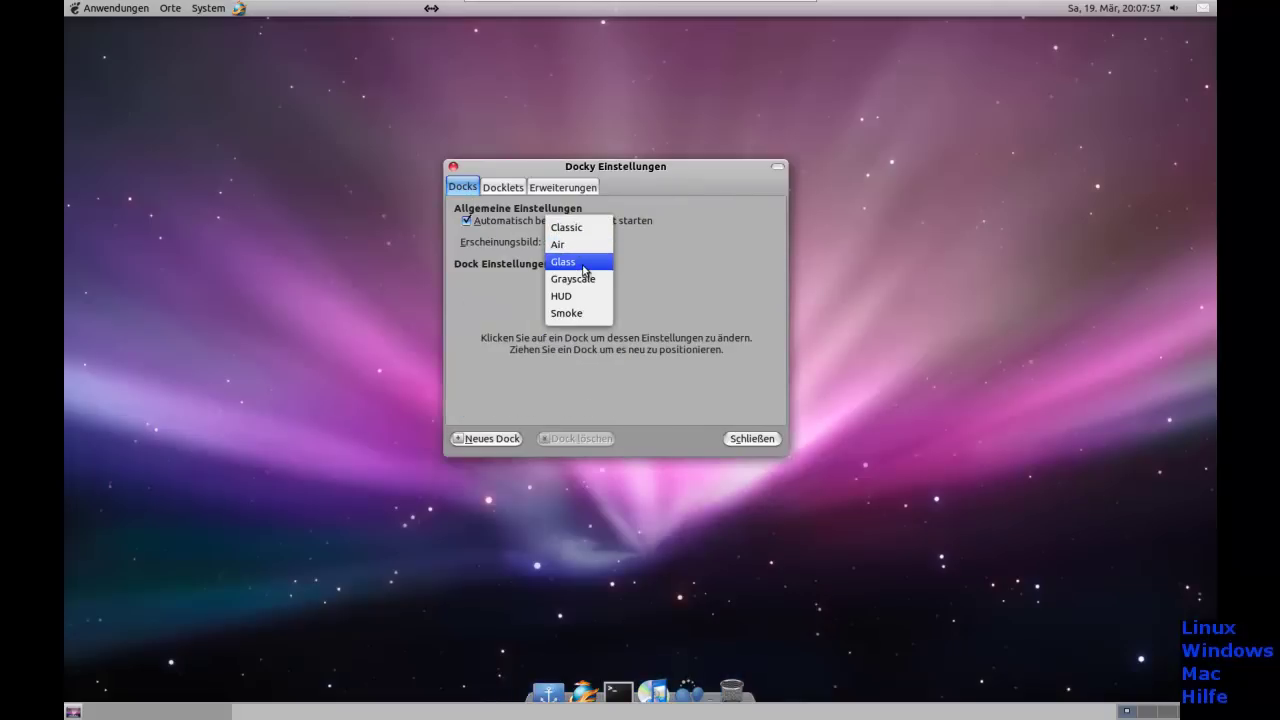
{"action": "left_click", "coordinate": [585, 262]}
{"action": "left_click", "coordinate": [590, 241]}
{"action": "key", "text": "Escape"}
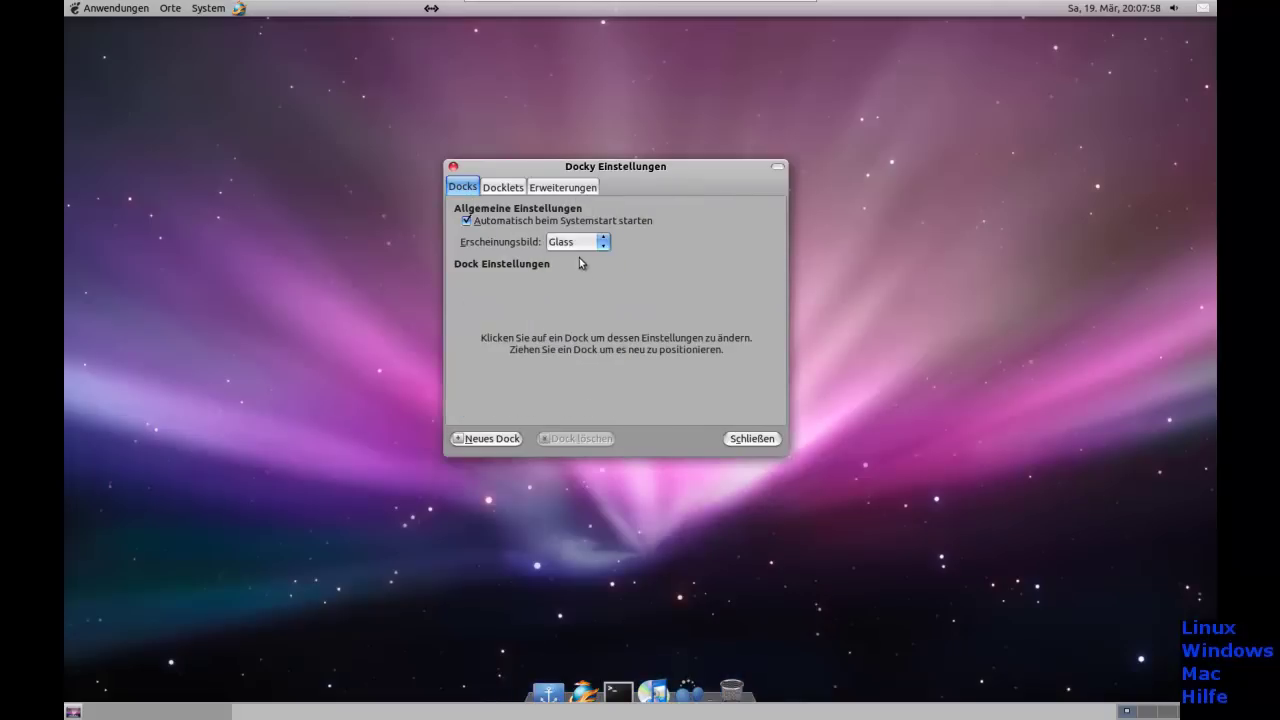
{"action": "left_click", "coordinate": [577, 243]}
{"action": "left_click", "coordinate": [577, 267]}
{"action": "right_click", "coordinate": [381, 716]}
{"action": "left_click", "coordinate": [415, 658]}
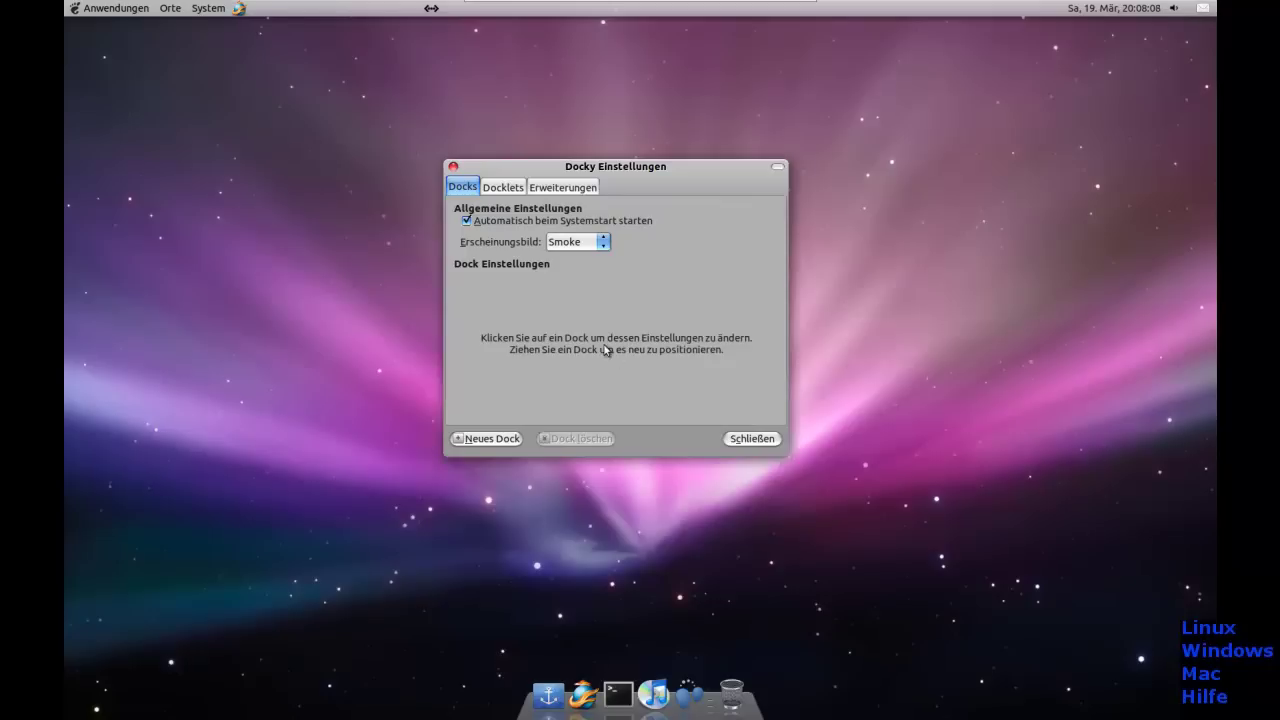
Set the dock's appearance back to Classic and close the Docky settings
{"action": "left_click", "coordinate": [503, 188]}
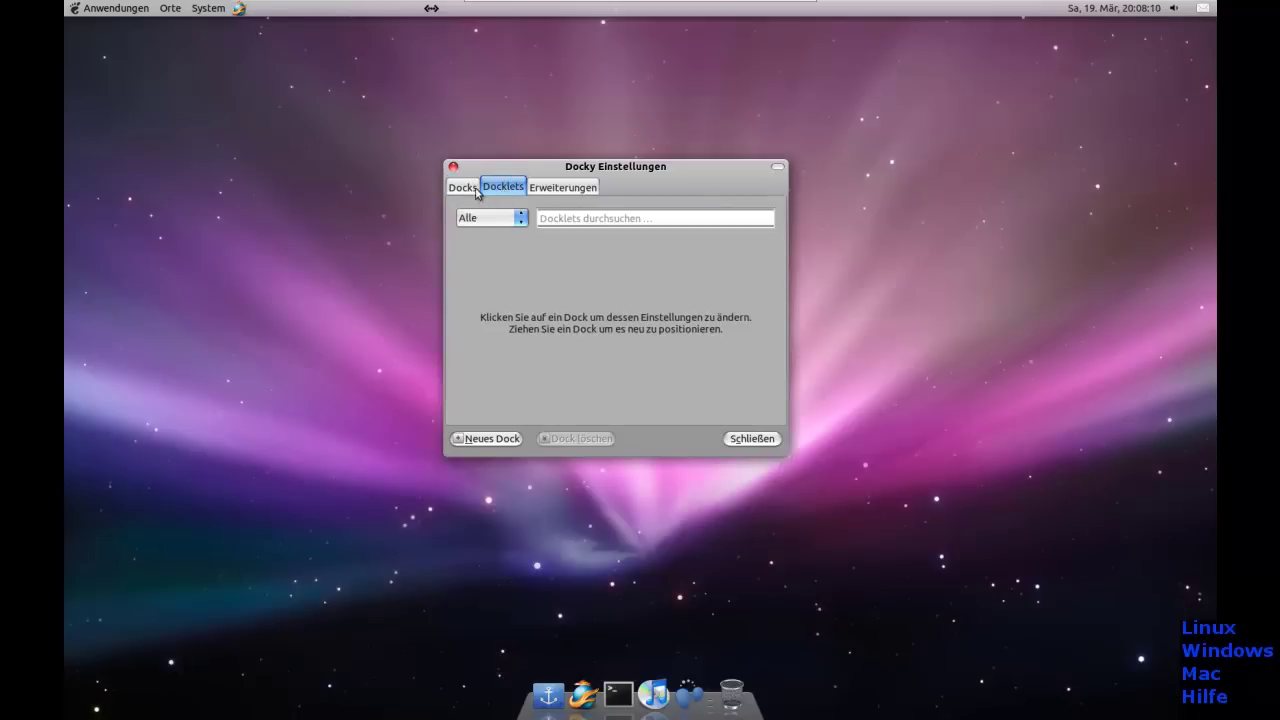
{"action": "left_click", "coordinate": [464, 188]}
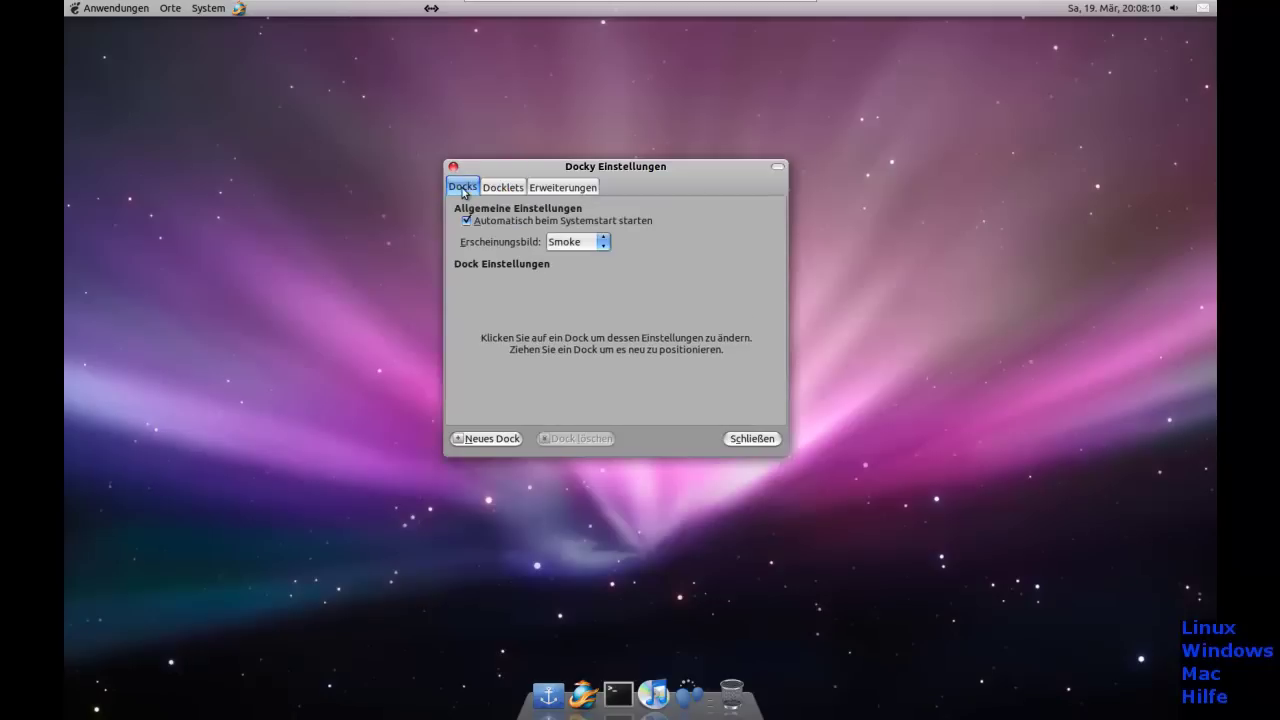
{"action": "left_click", "coordinate": [571, 243]}
{"action": "key", "text": "Escape"}
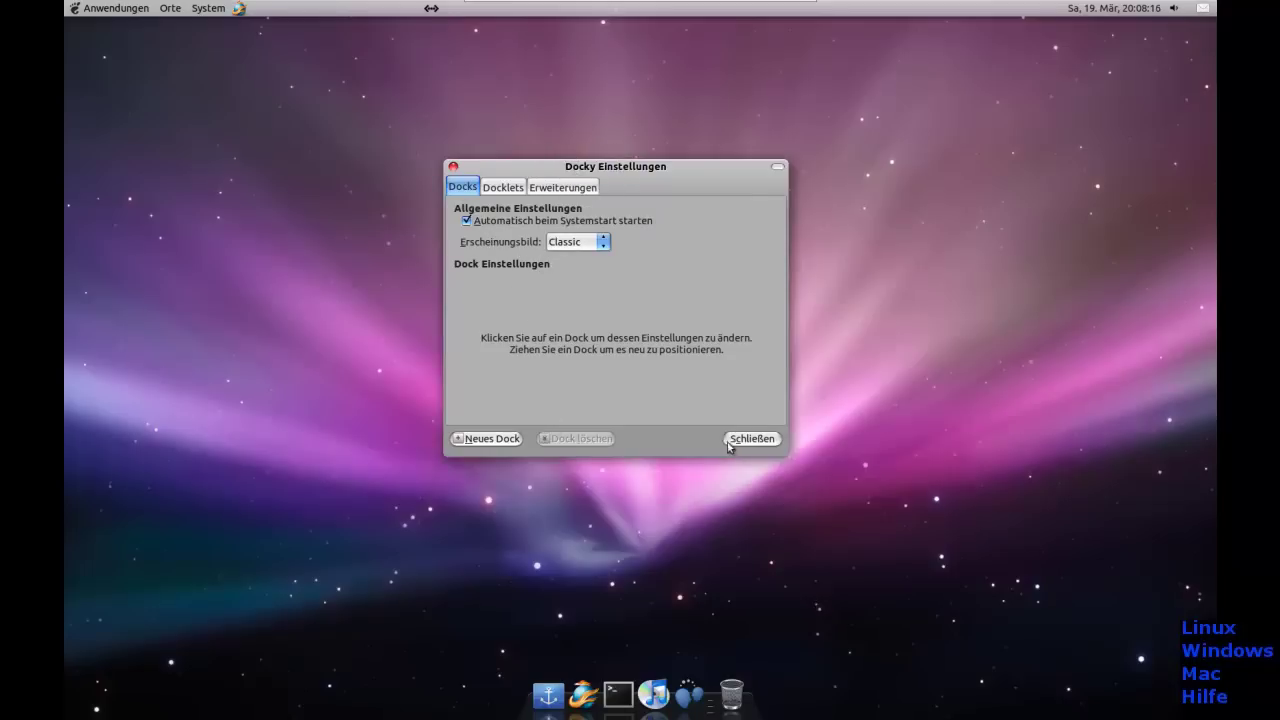
{"action": "left_click", "coordinate": [502, 188]}
{"action": "left_click", "coordinate": [580, 188]}
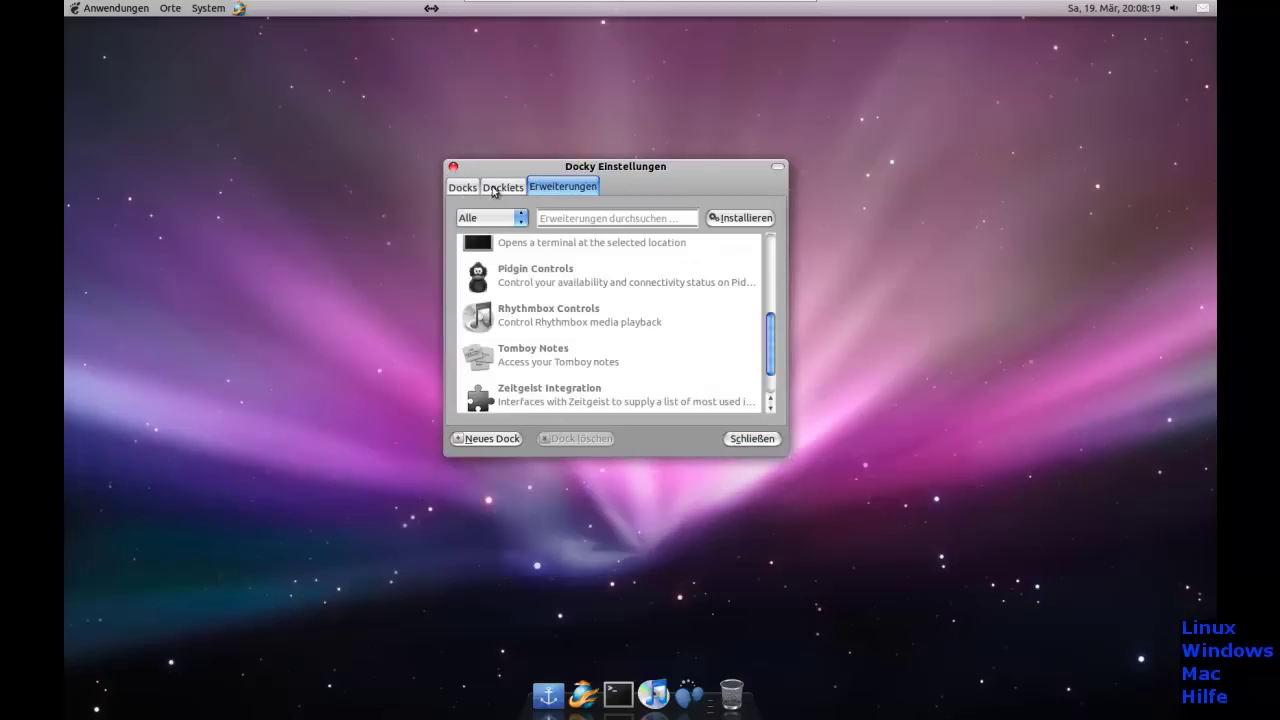
{"action": "left_click", "coordinate": [476, 190]}
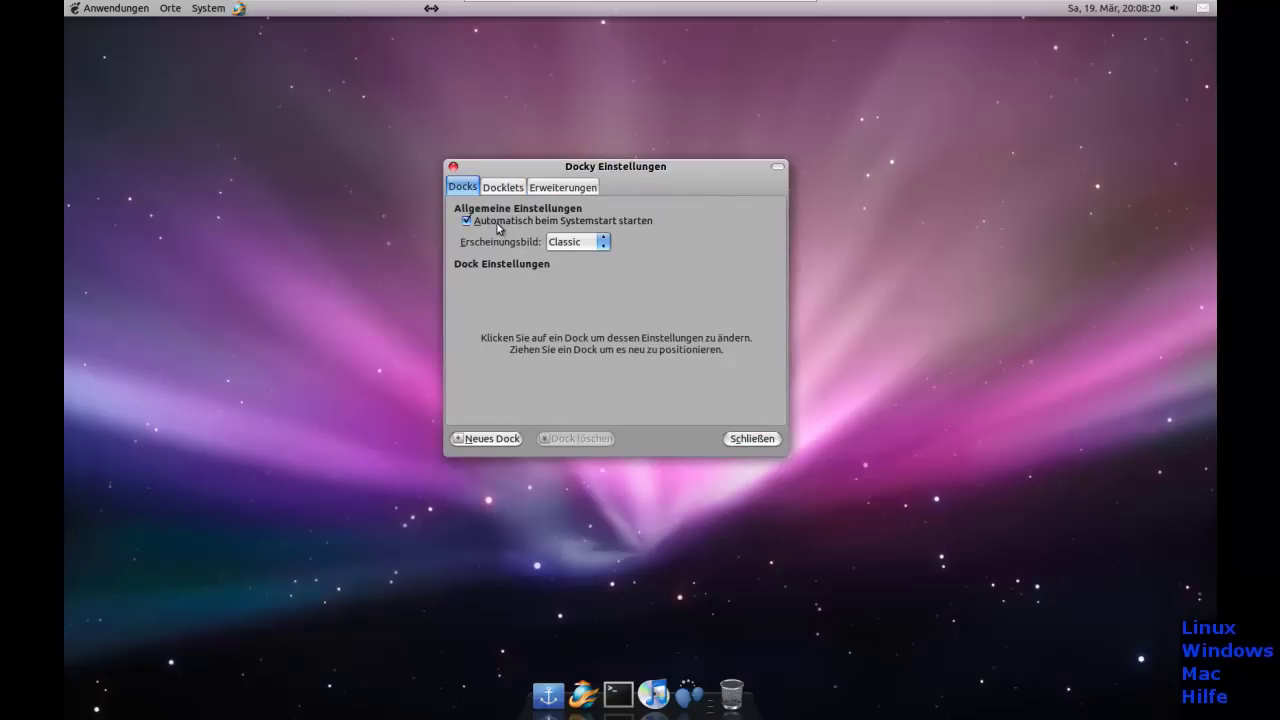
{"action": "left_click", "coordinate": [740, 440]}
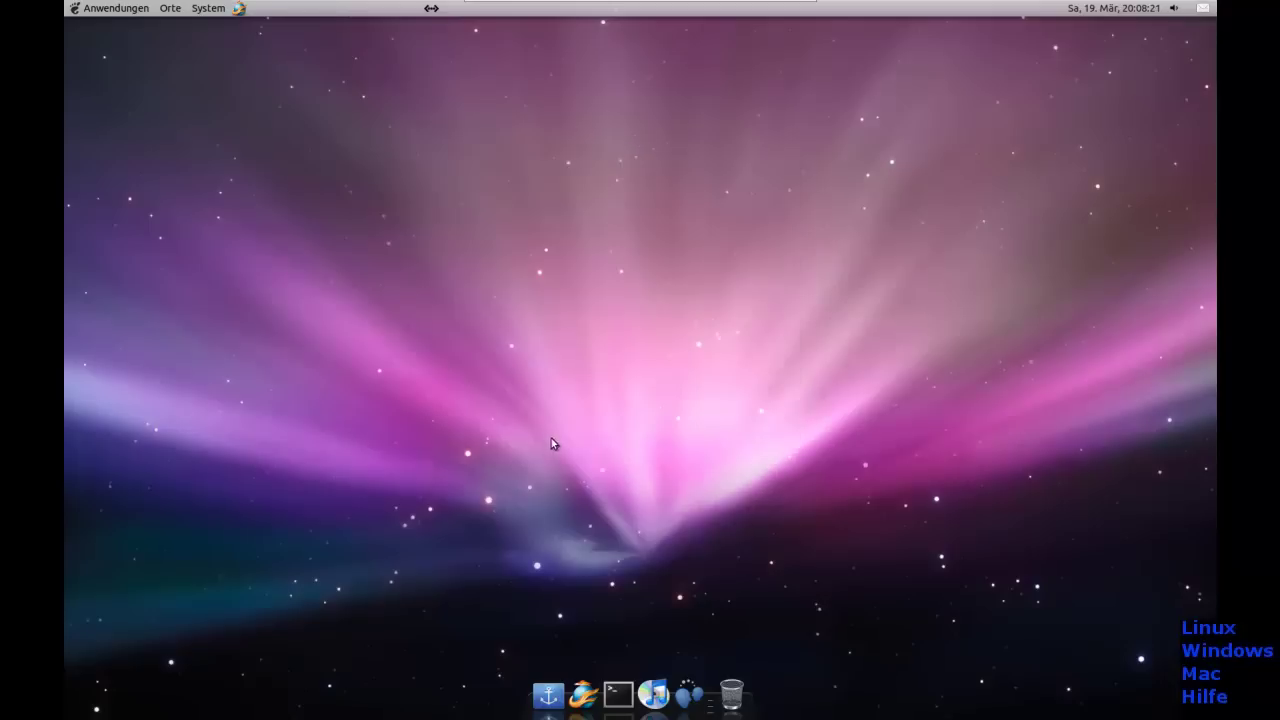
Reopen the Docky settings and set the icon size to 70 and magnification to 220%, after trying 94 and 400%
{"action": "right_click", "coordinate": [550, 690]}
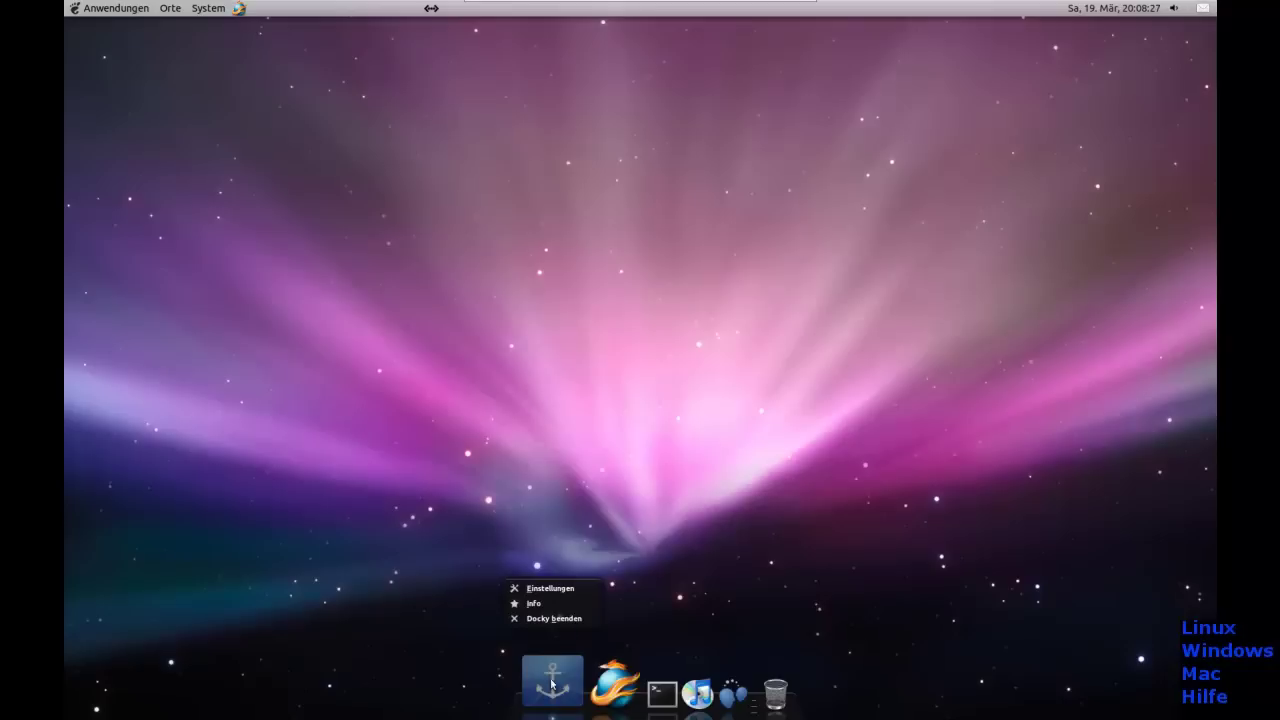
{"action": "left_click", "coordinate": [548, 588]}
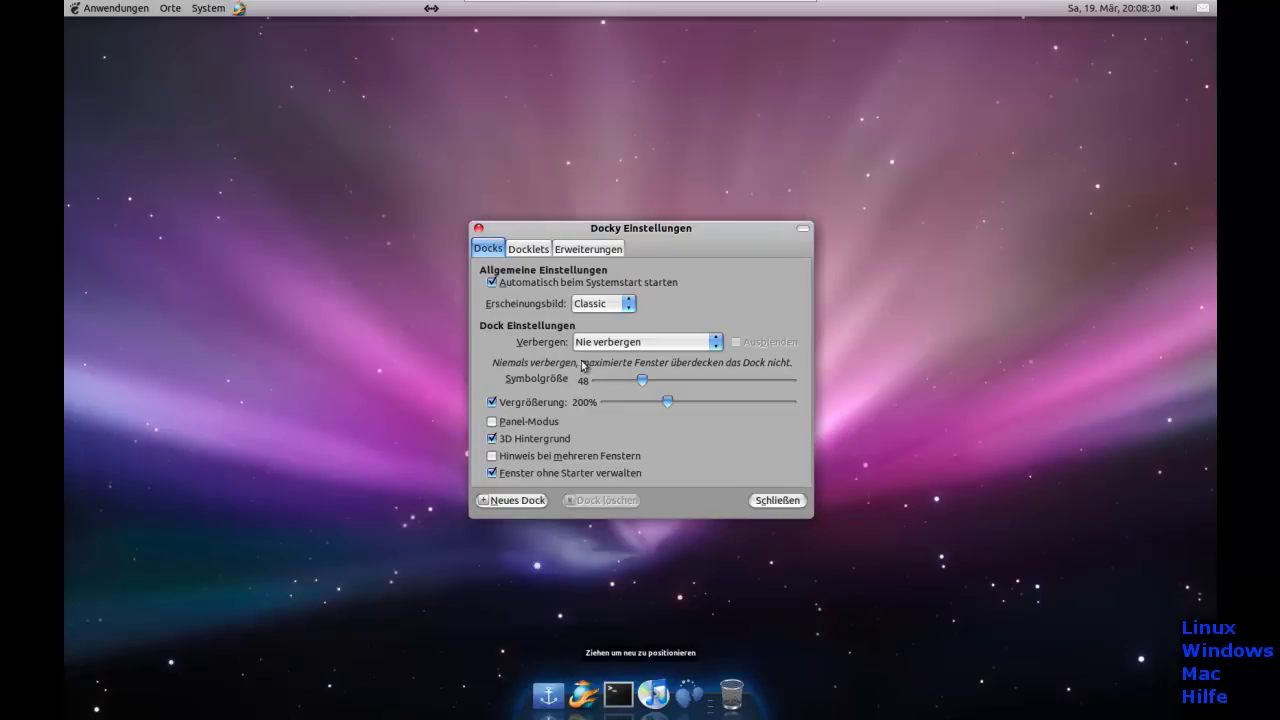
{"action": "left_click", "coordinate": [728, 378]}
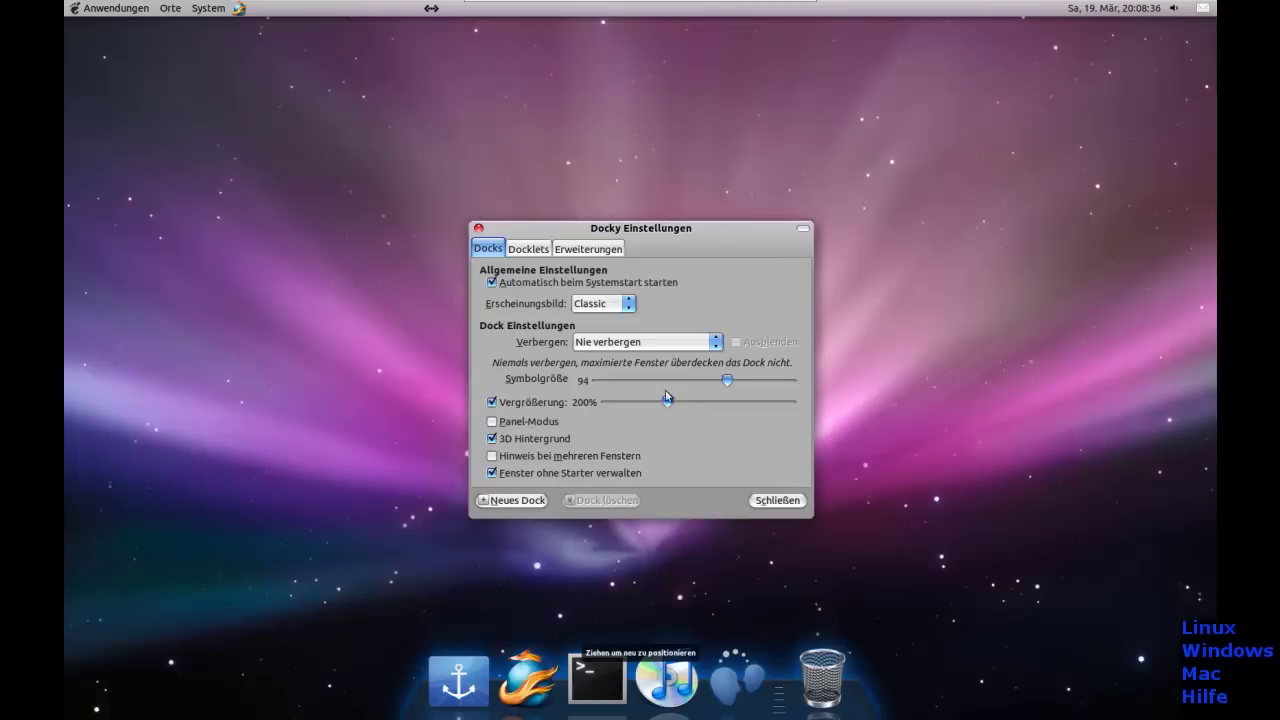
{"action": "left_click_drag", "start_coordinate": [668, 401], "coordinate": [792, 404]}
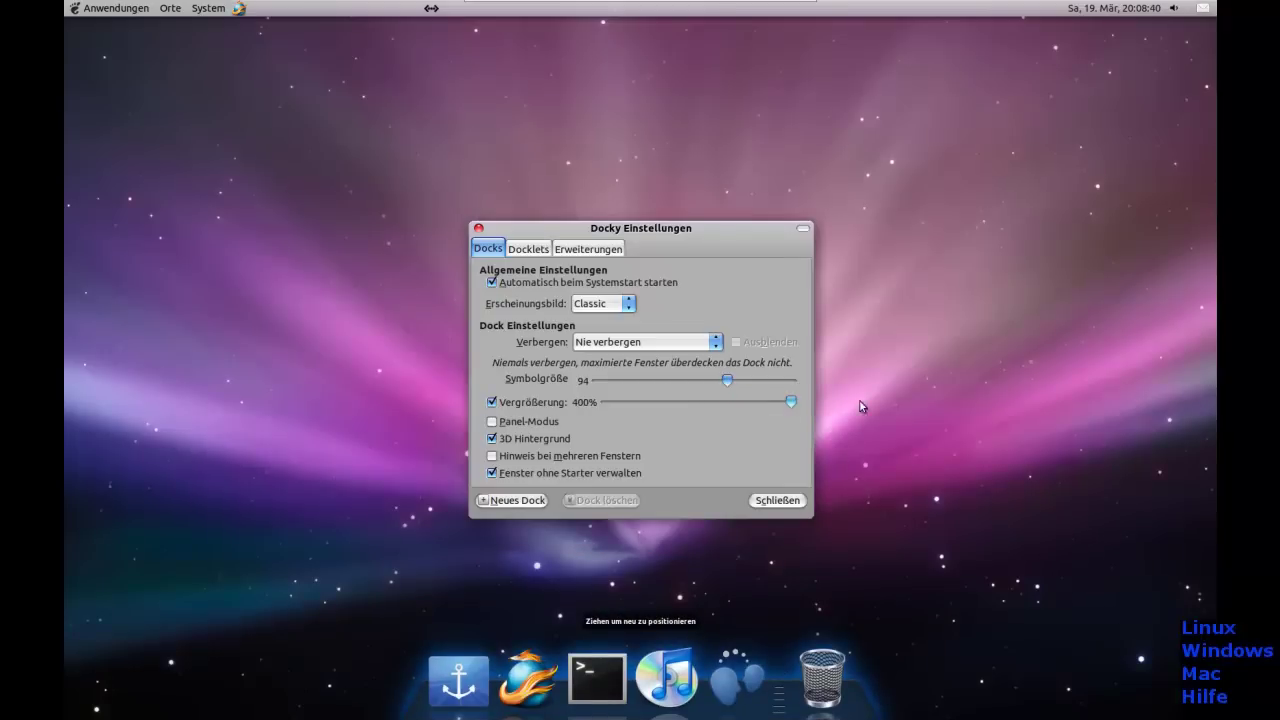
{"action": "left_click_drag", "start_coordinate": [727, 380], "coordinate": [685, 418]}
{"action": "left_click_drag", "start_coordinate": [793, 406], "coordinate": [684, 405]}
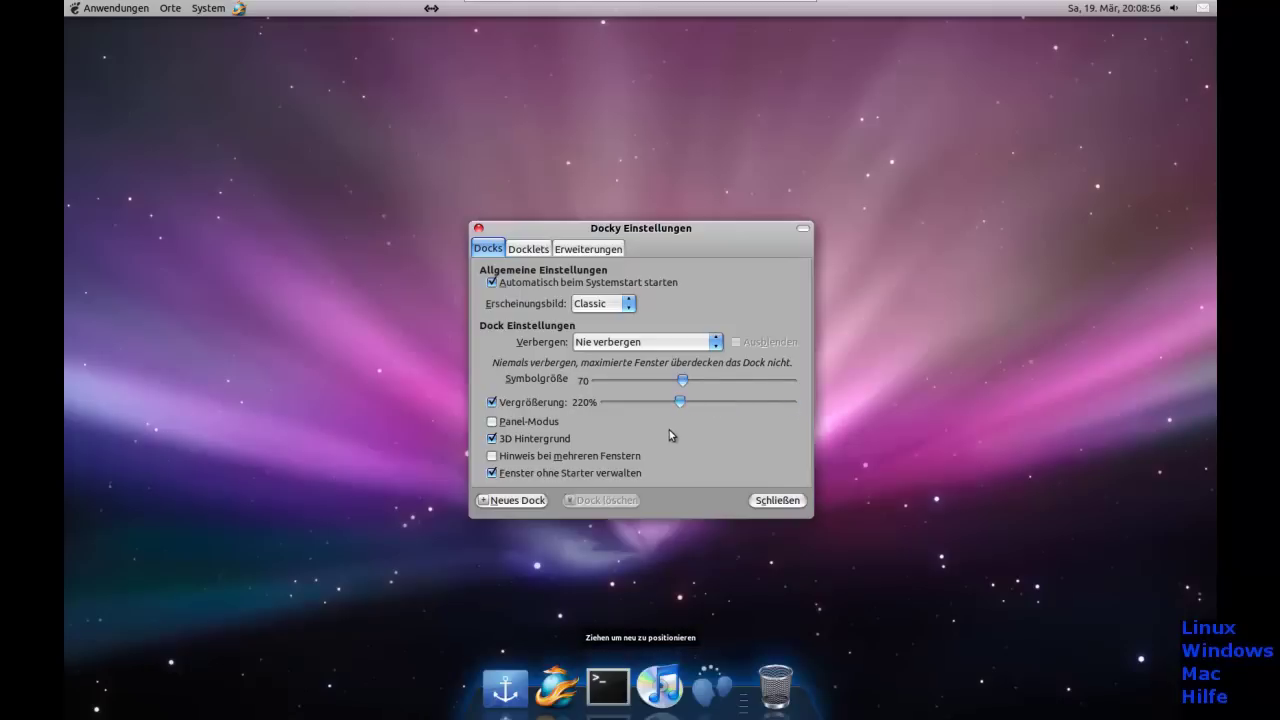
{"action": "left_click", "coordinate": [768, 503]}
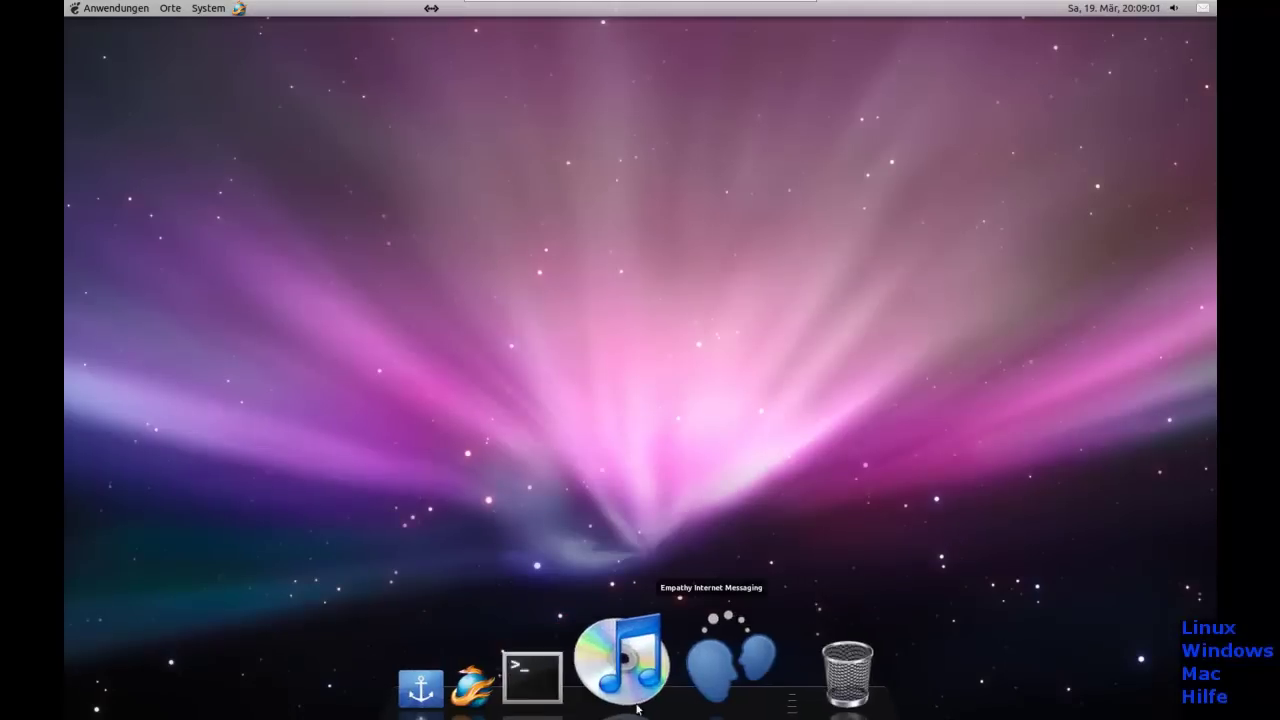
Add the Wörterbuch launcher from the Büro applications to the dock and take it back out
{"action": "left_click", "coordinate": [116, 8]}
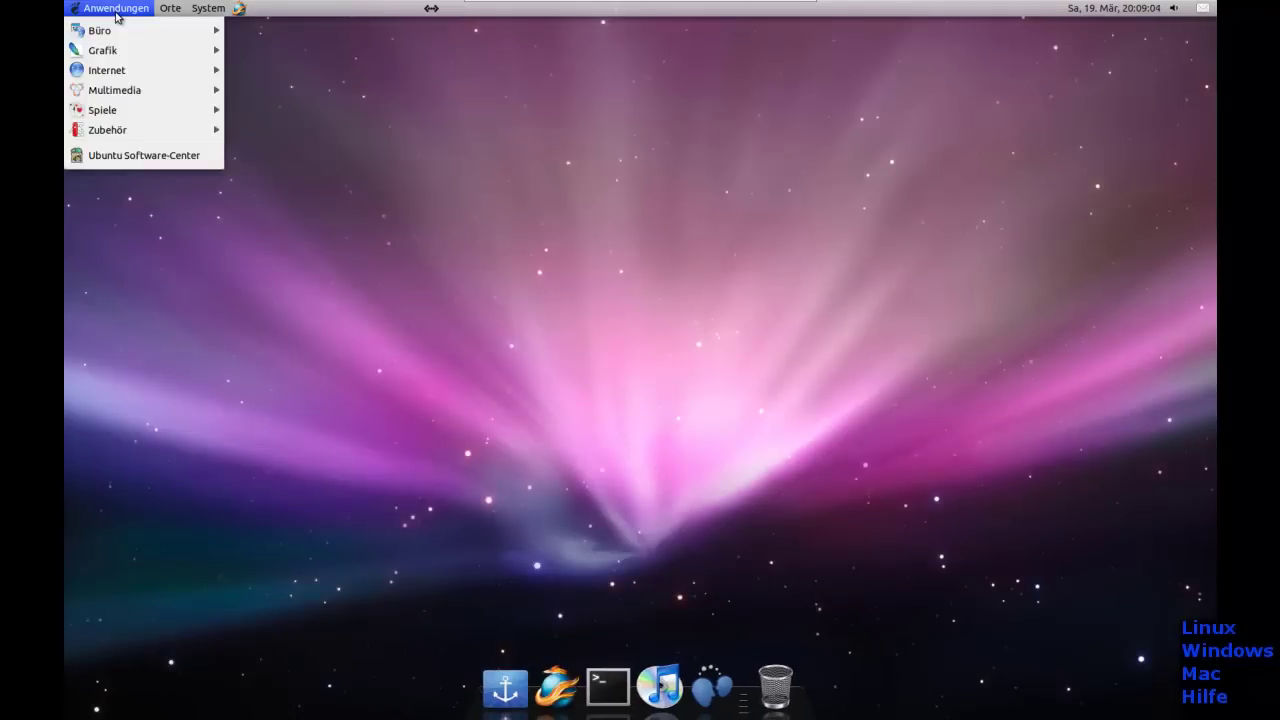
{"action": "mouse_move", "coordinate": [120, 40]}
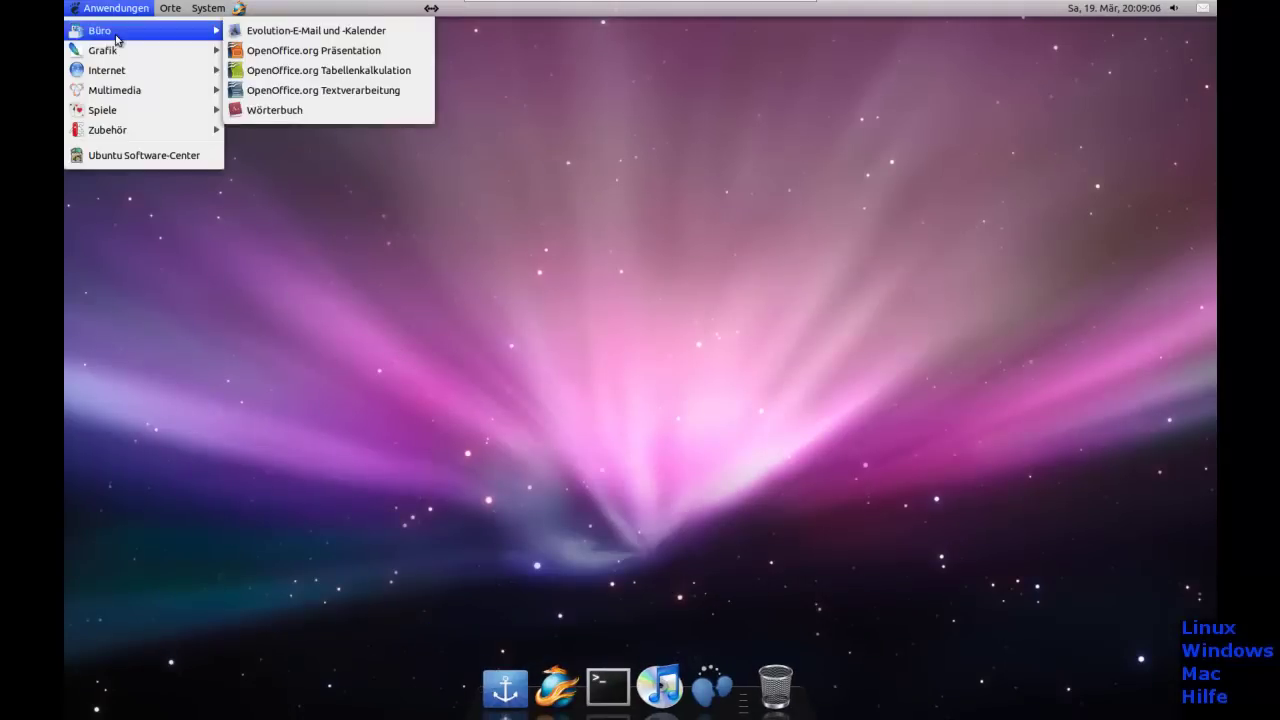
{"action": "left_click", "coordinate": [329, 112]}
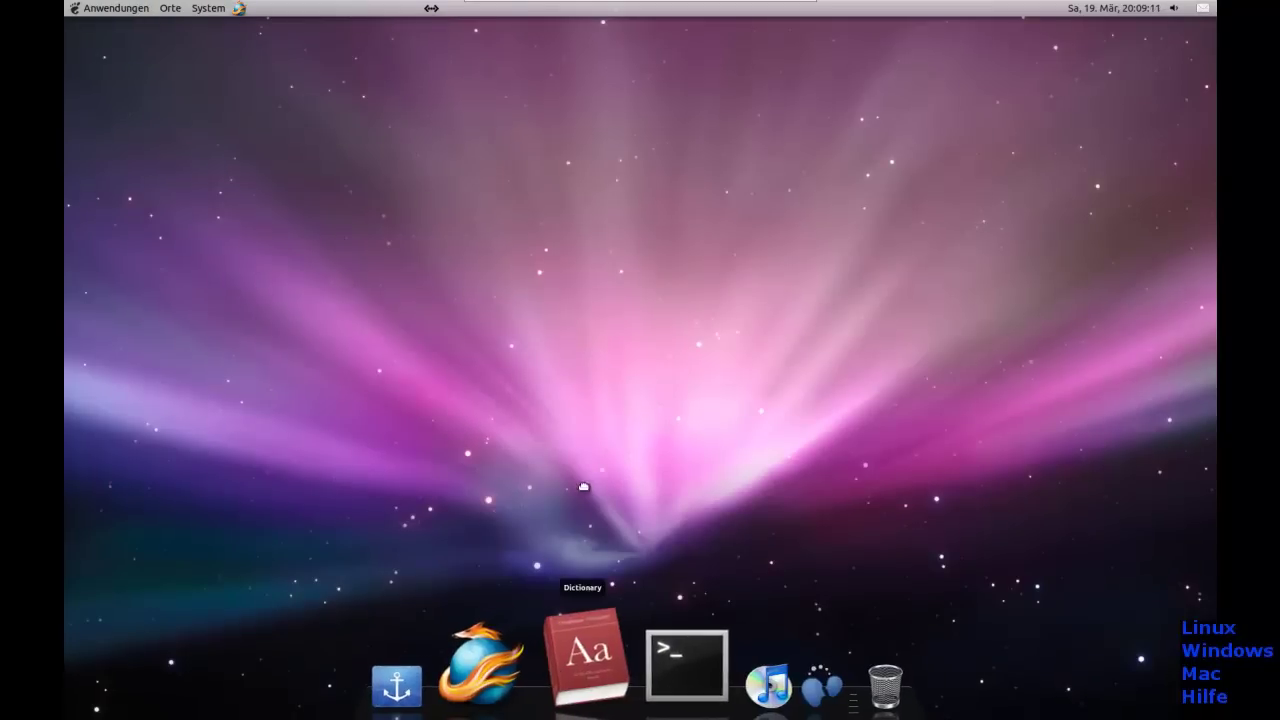
{"action": "left_click_drag", "start_coordinate": [581, 681], "coordinate": [571, 431]}
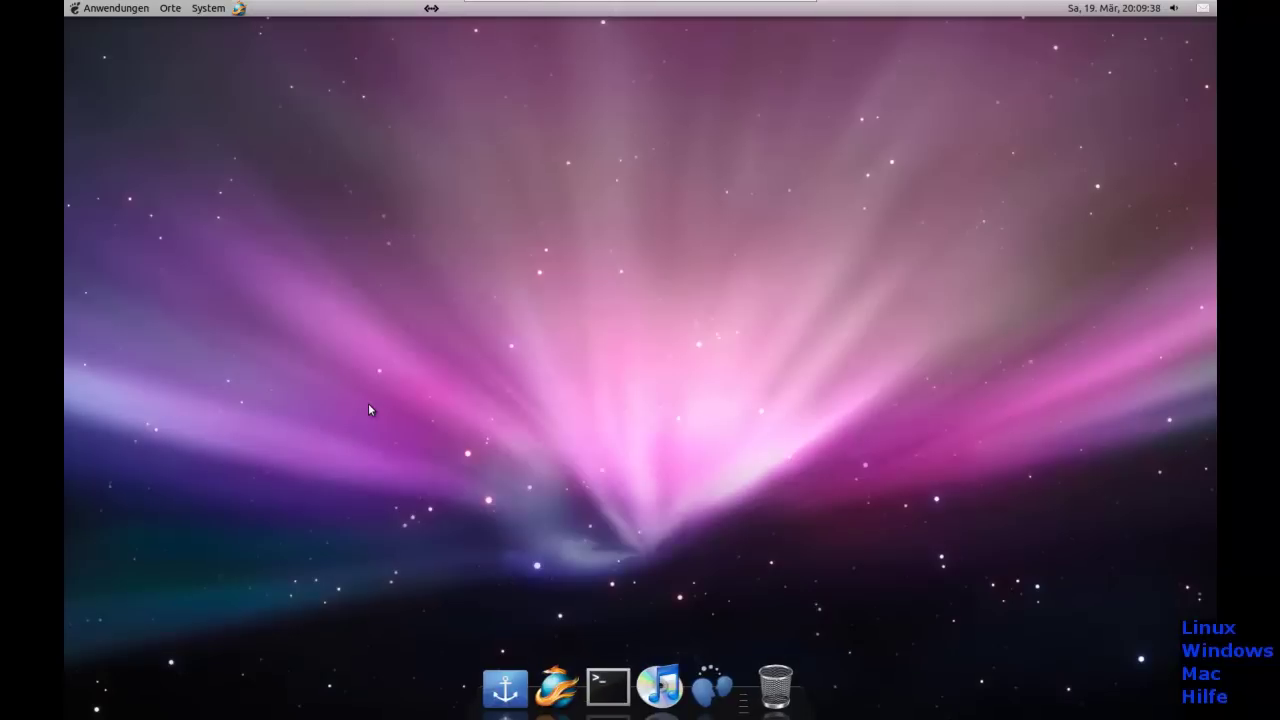
Open a terminal window and close it again
{"action": "key", "text": "ctrl+alt+t"}
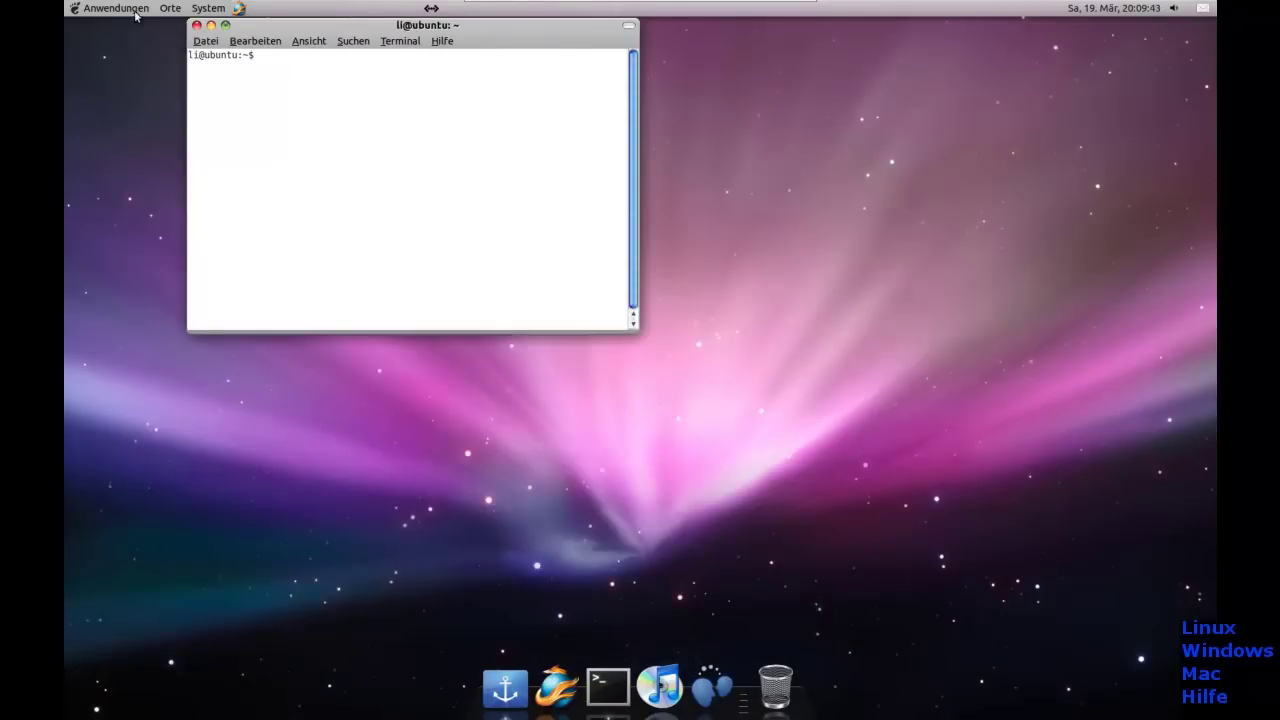
{"action": "left_click", "coordinate": [198, 25]}
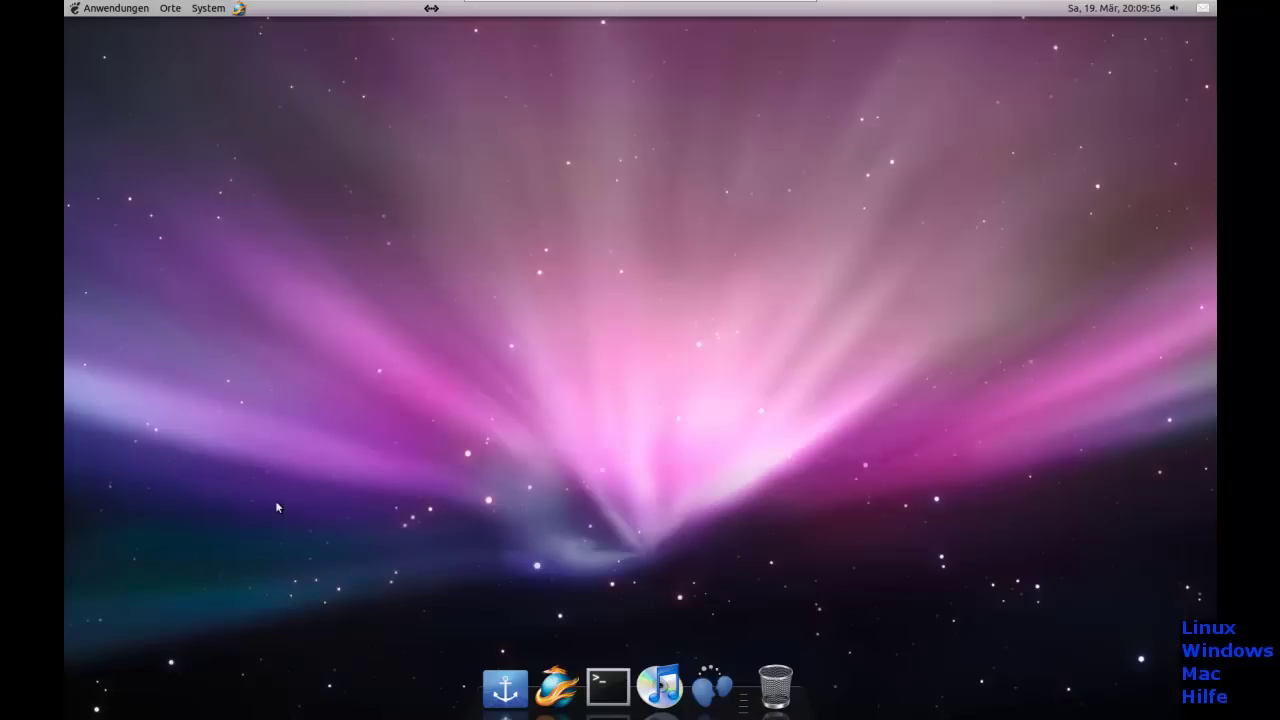
Show the Docky info window, highlight the version number in it and close the window
{"action": "right_click", "coordinate": [501, 664]}
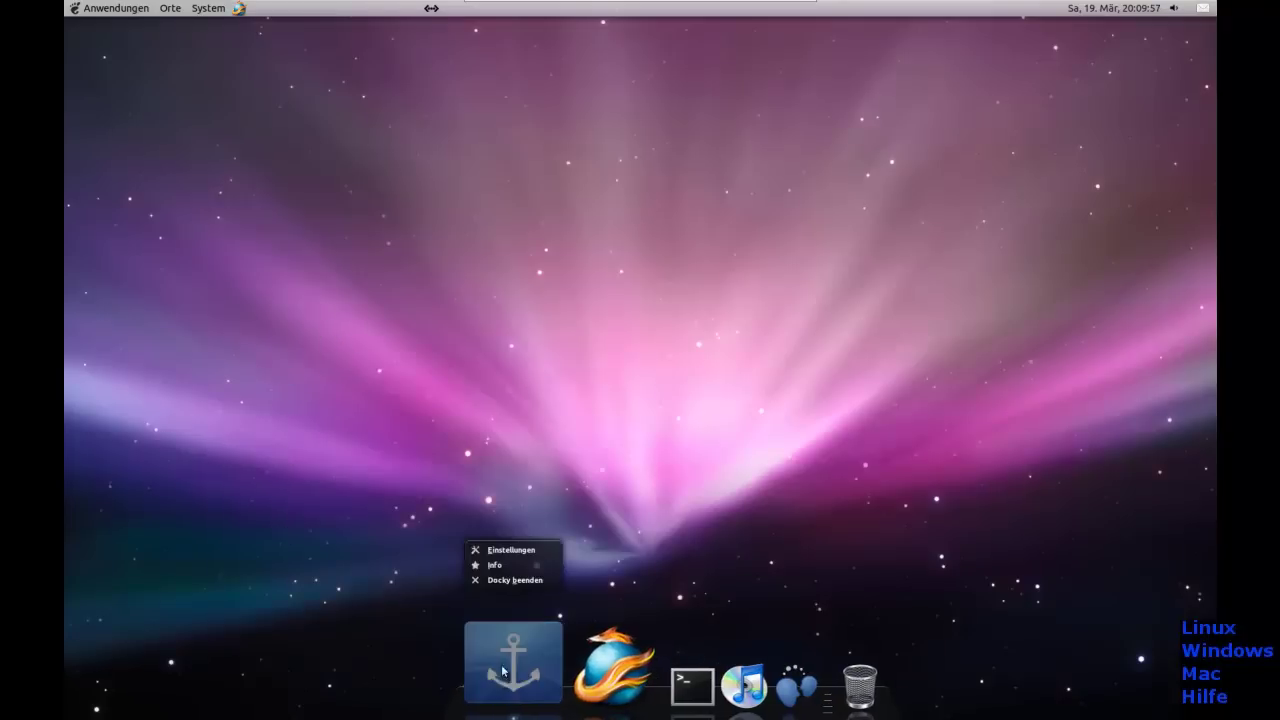
{"action": "left_click", "coordinate": [499, 564]}
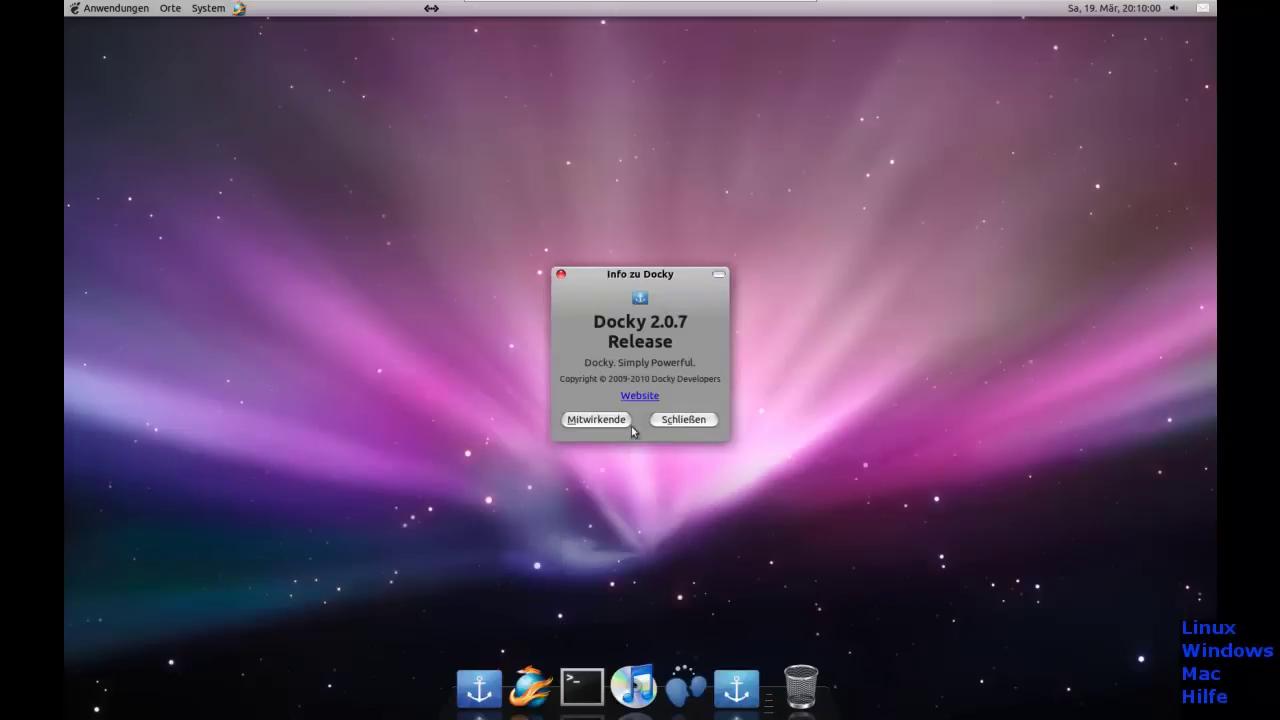
{"action": "left_click_drag", "start_coordinate": [650, 322], "coordinate": [712, 322]}
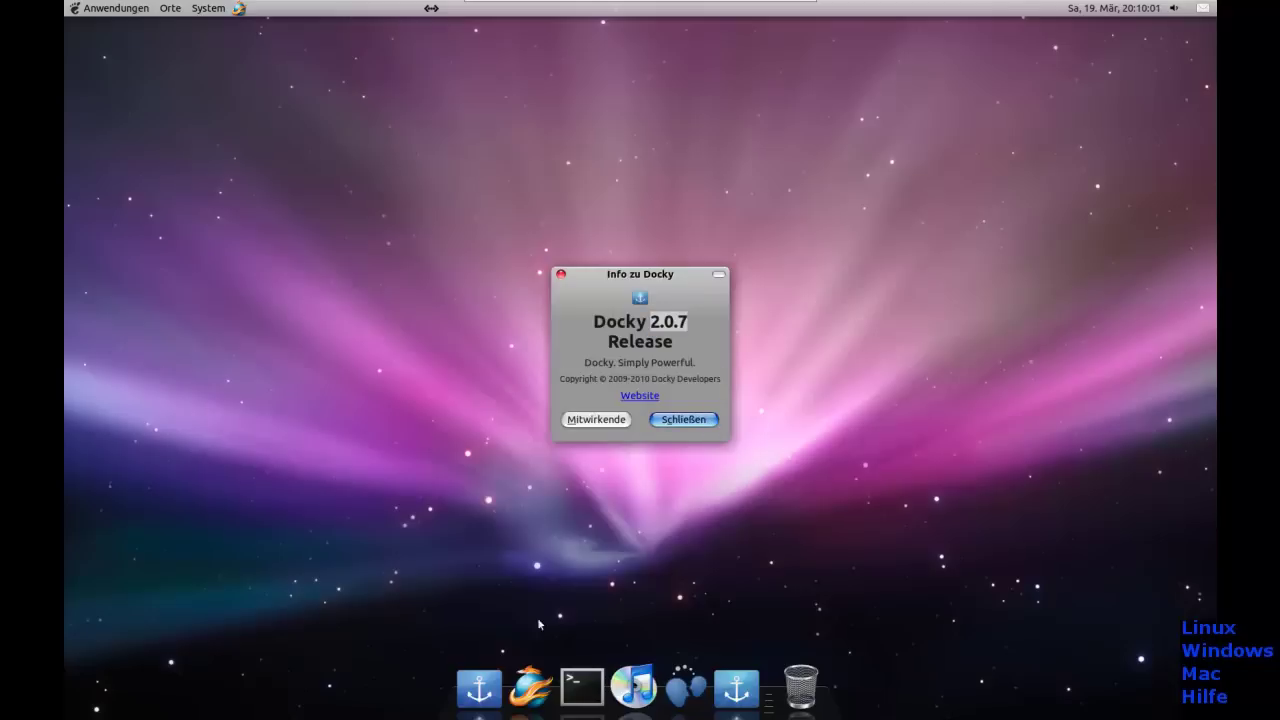
Quit Docky through the dock's anchor item
{"action": "right_click", "coordinate": [490, 682]}
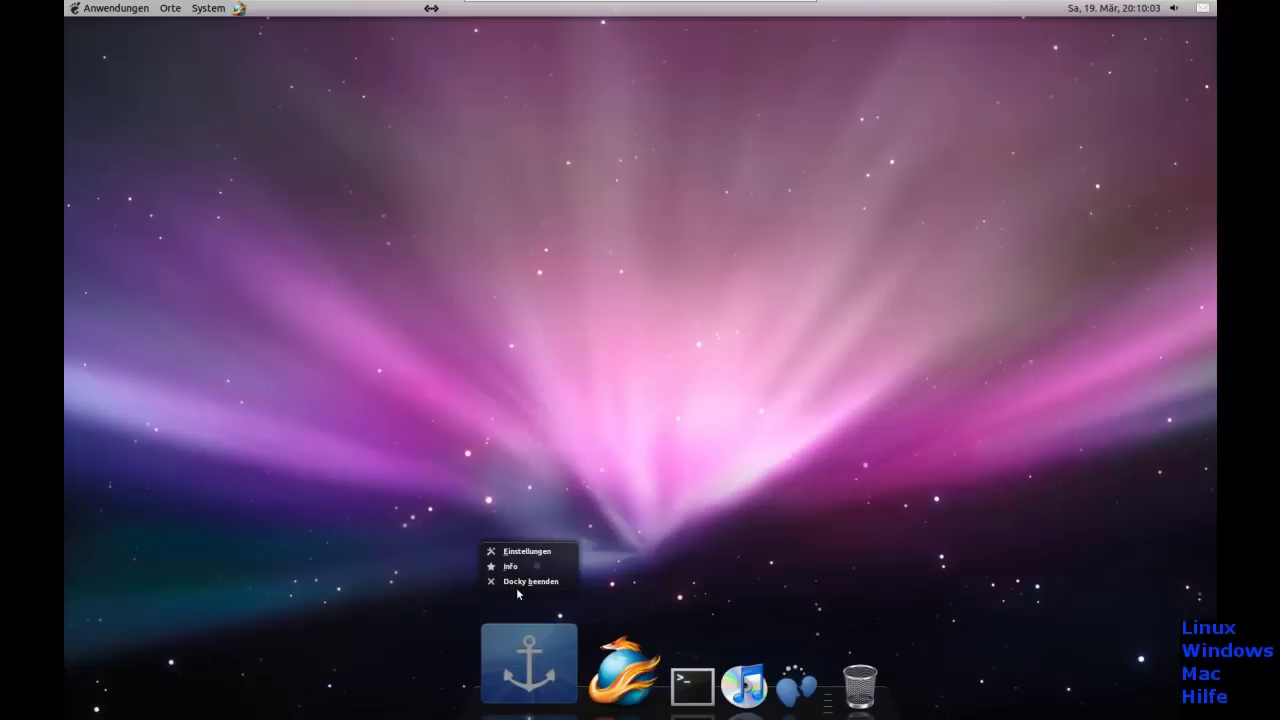
{"action": "left_click", "coordinate": [516, 583]}
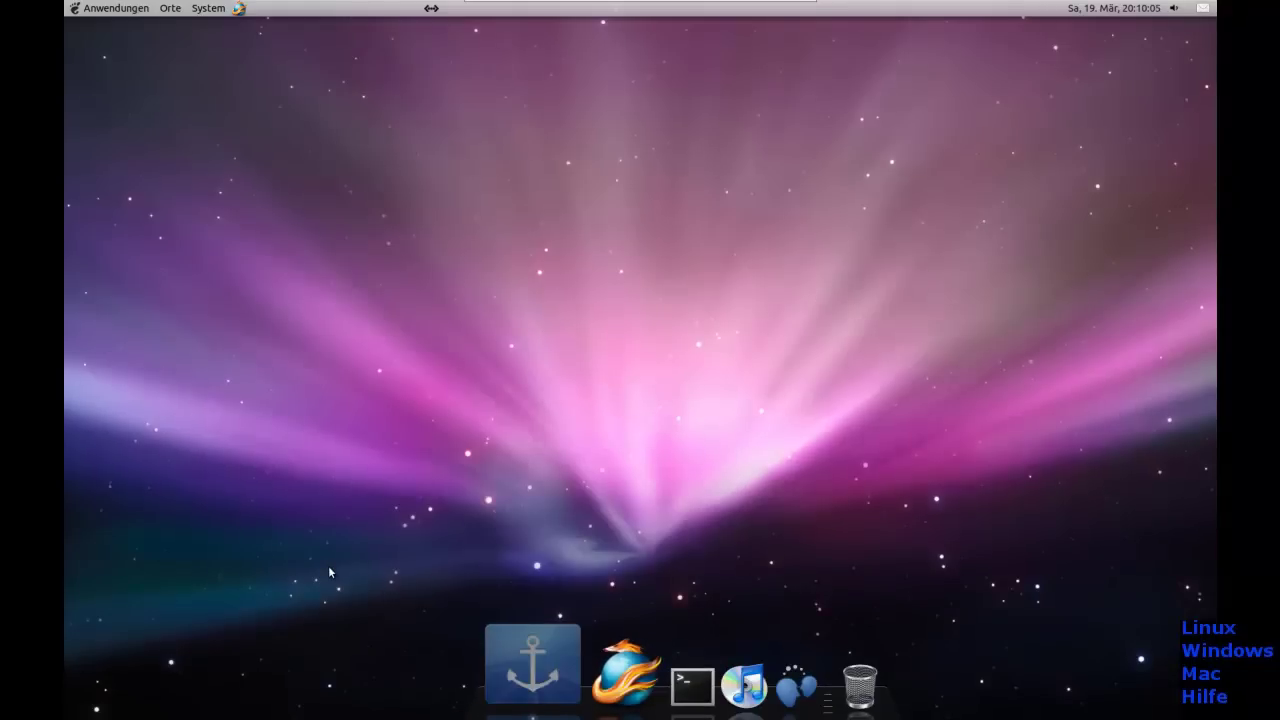